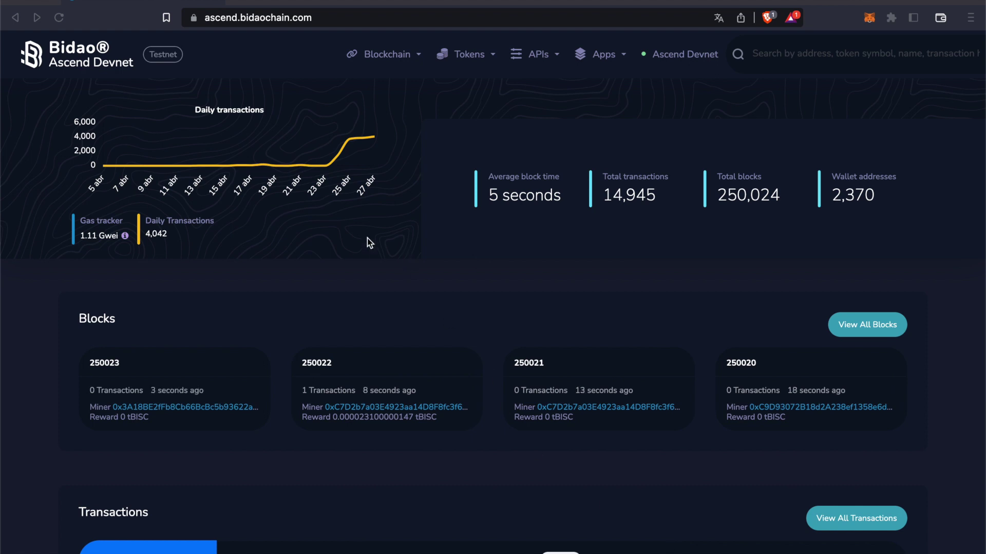
- Try adding Ascend Devnet to the wallet from the explorer footer; it is already connected
mouse_move(369, 152)
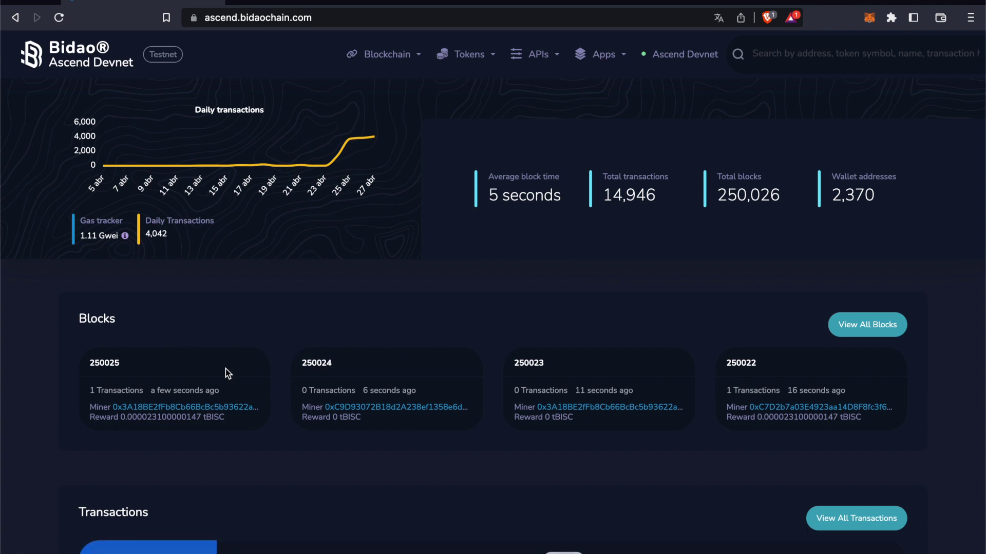
scroll(226, 368, "down", 1)
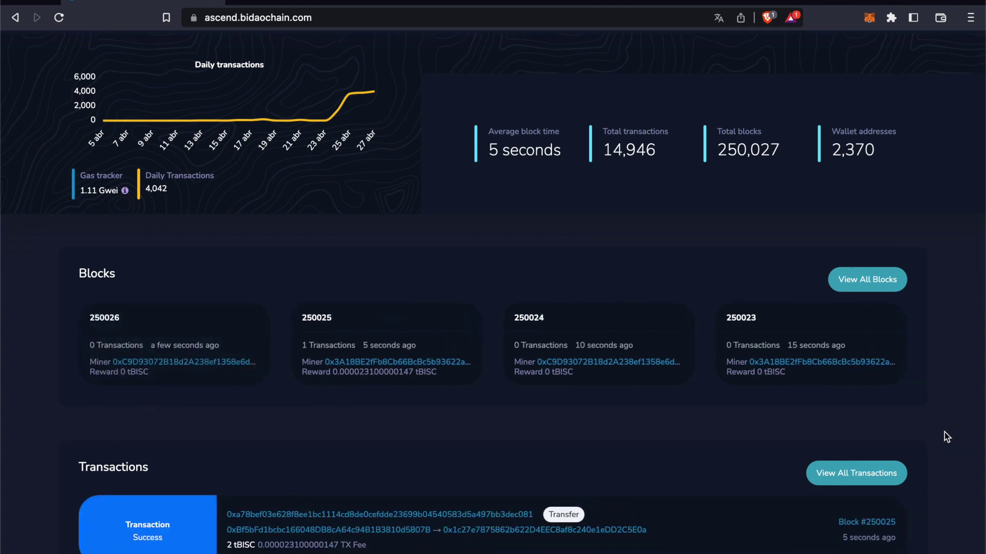
scroll(947, 437, "down", 7)
scroll(946, 437, "down", 5)
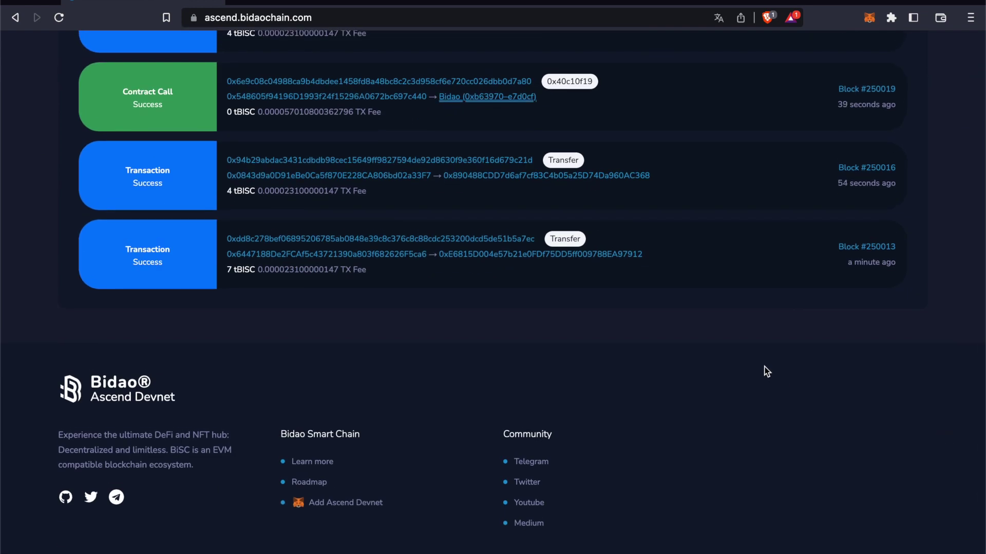
left_click(358, 507)
scroll(906, 57, "up", 3)
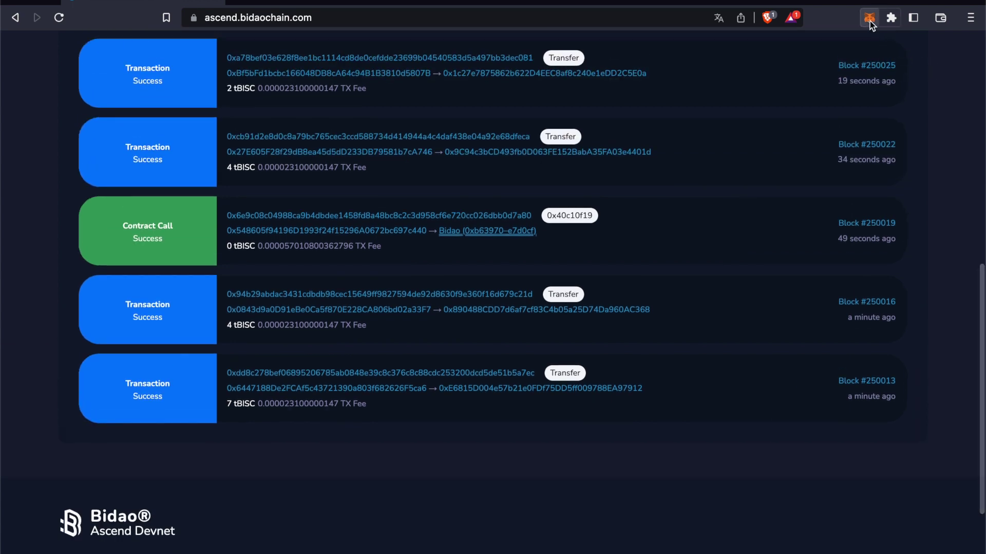
- Check the wallet balance, then copy a transaction's sender address from the explorer
left_click(870, 18)
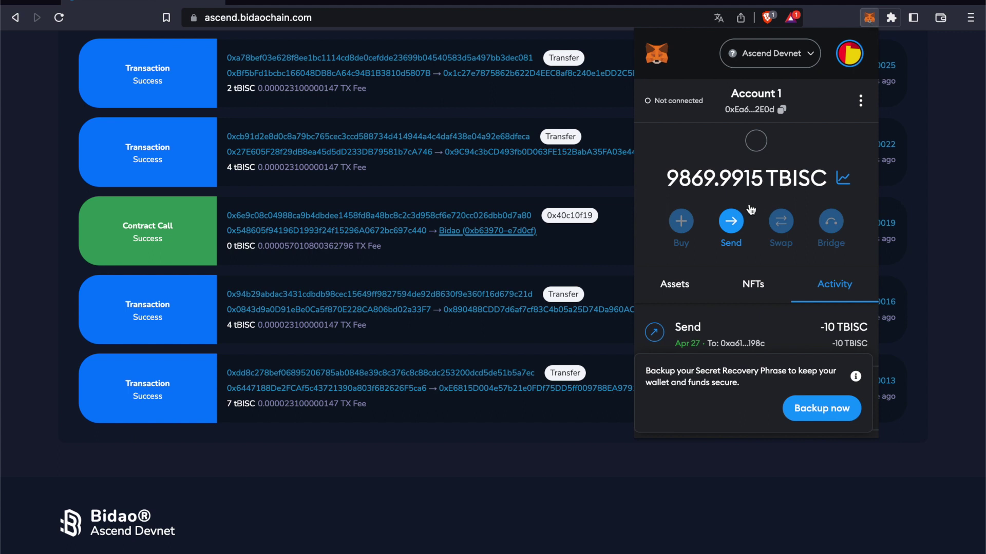
left_click(31, 259)
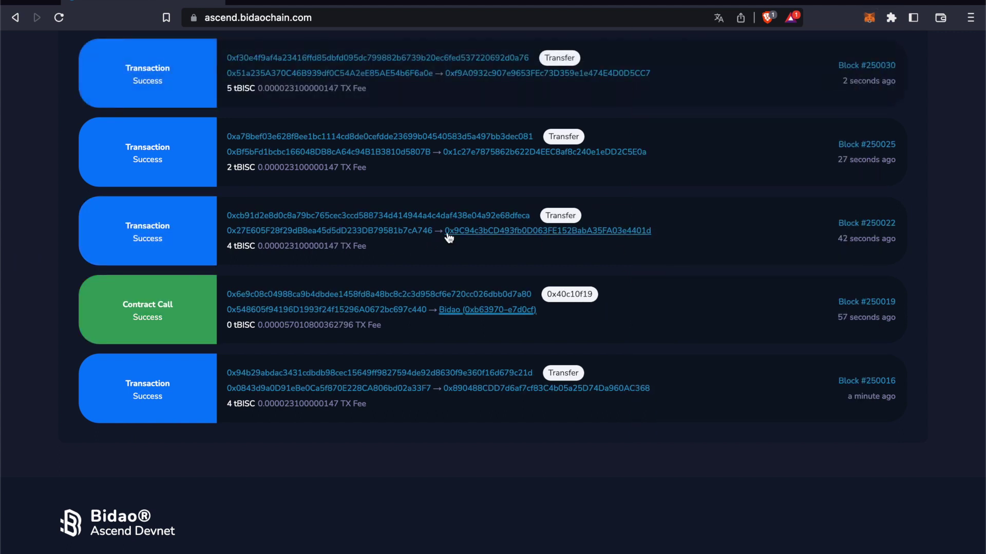
left_click_drag(434, 231, 227, 237)
key("super+c")
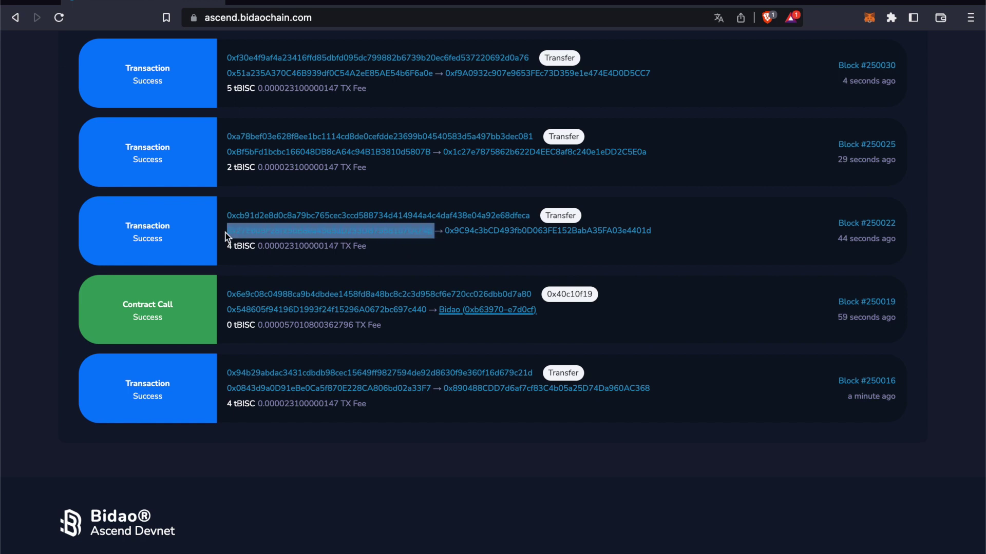
- Send 10 tBISC from MetaMask to the copied sender address and confirm it
left_click(867, 18)
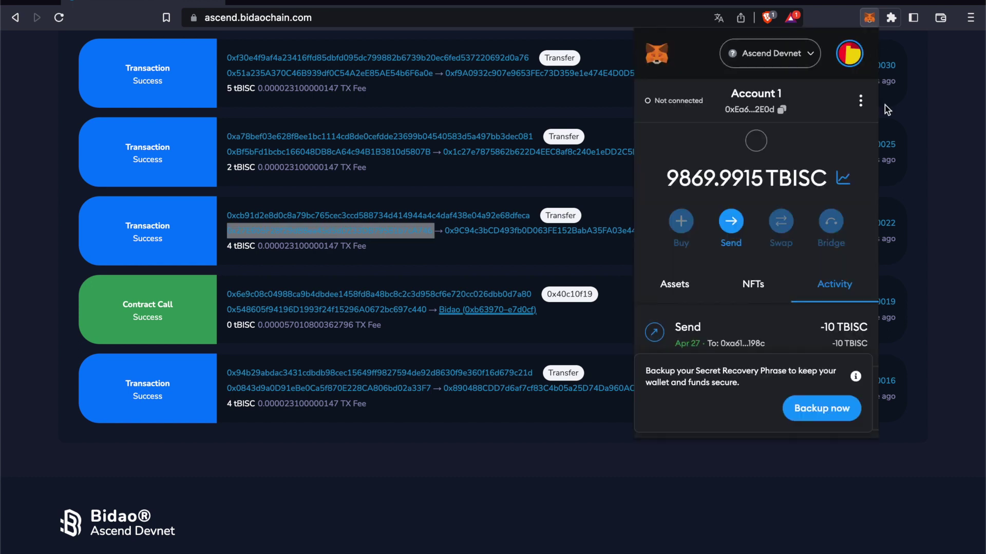
left_click(731, 224)
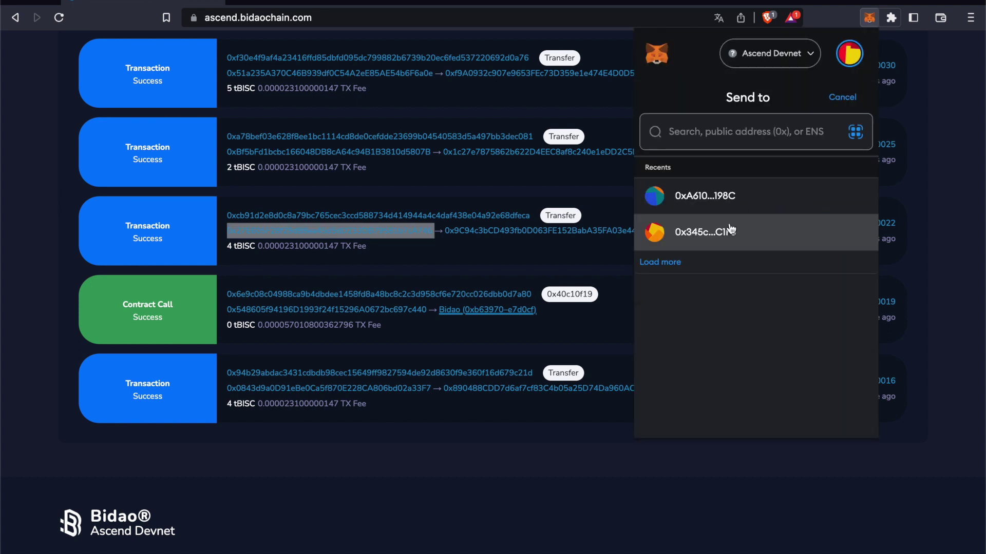
key("super+v")
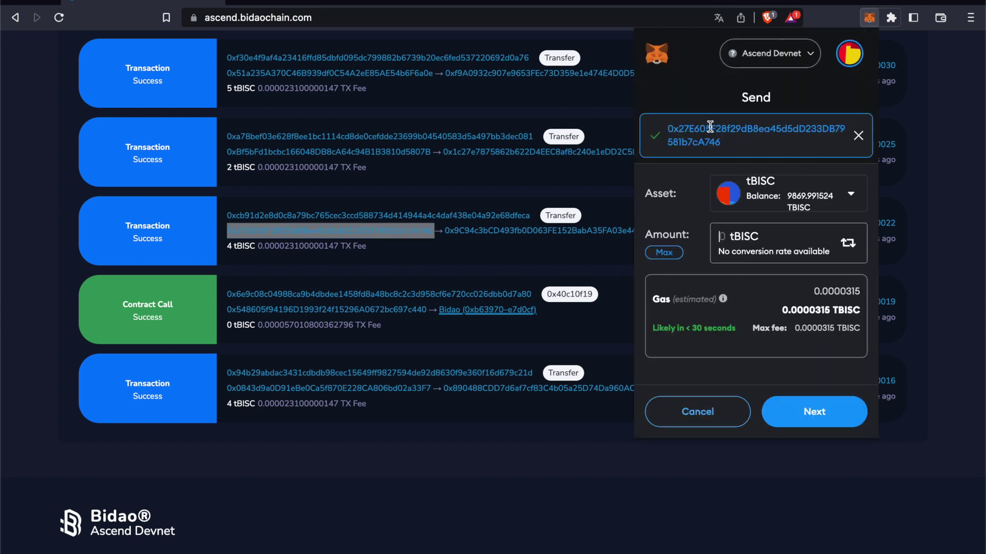
type("10")
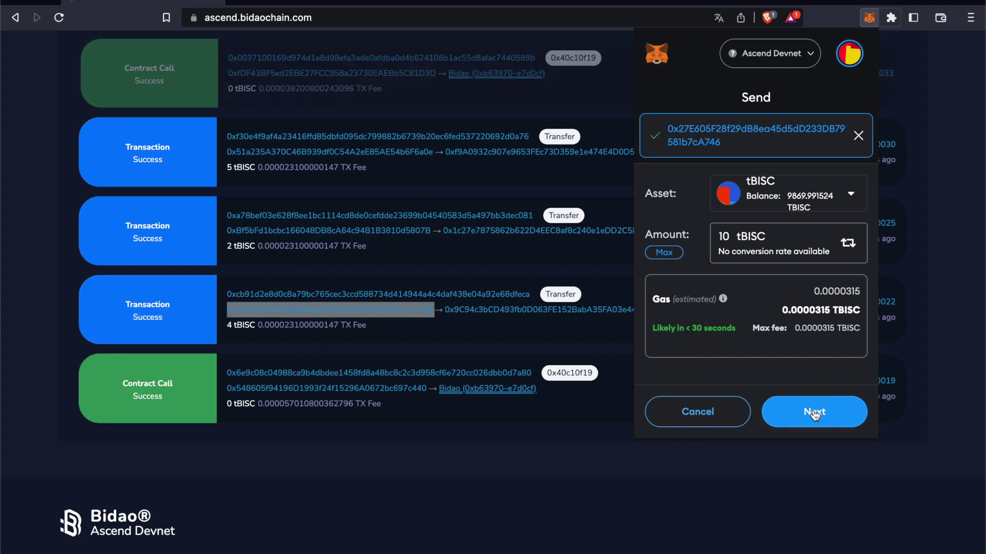
left_click(813, 412)
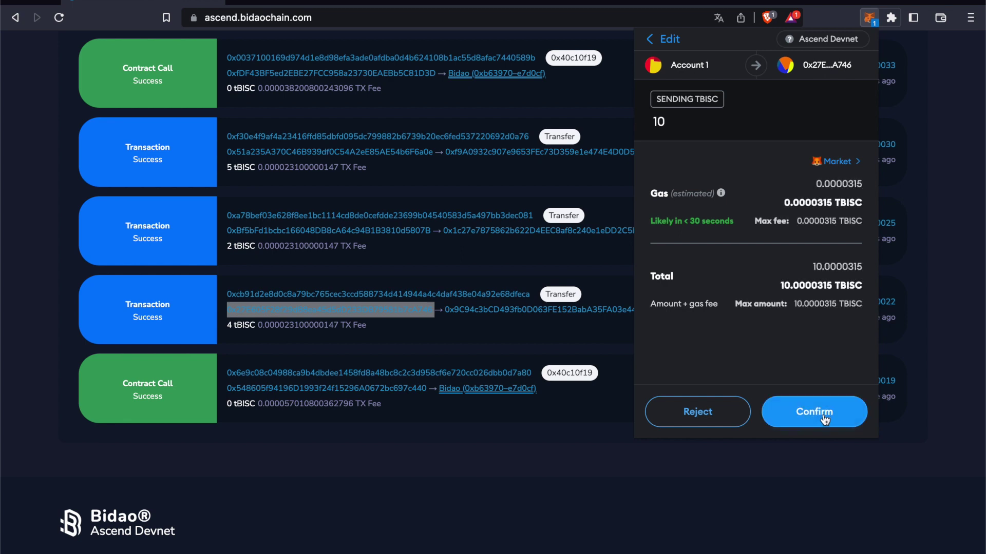
left_click(827, 414)
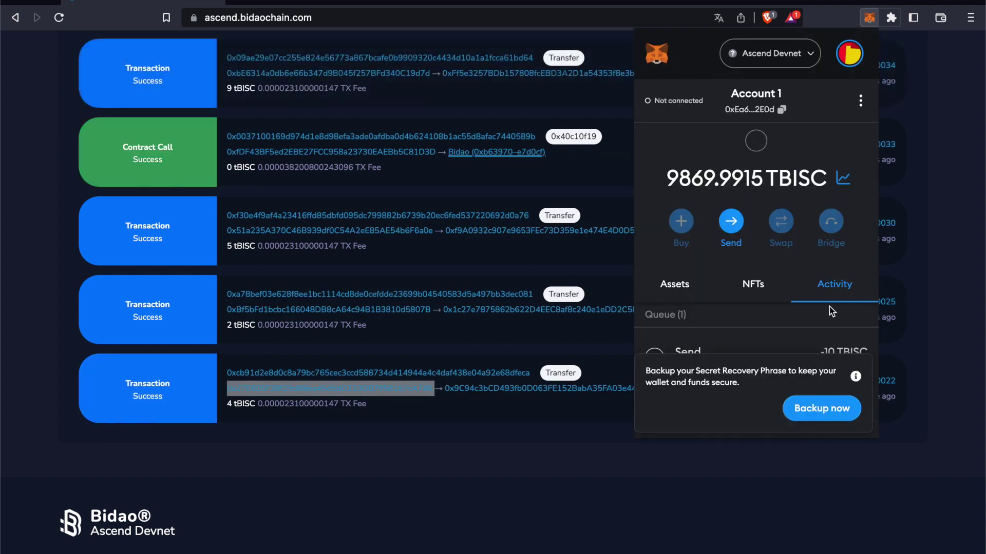
- Find the completed Send -10 TBISC in MetaMask's Activity, then close the wallet
scroll(831, 315, "down", 2)
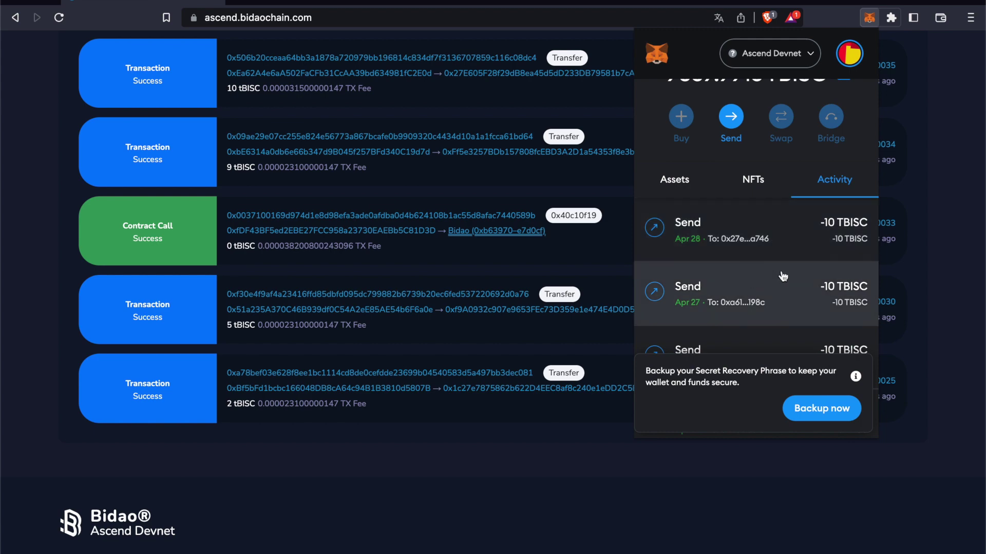
left_click(37, 283)
scroll(75, 260, "up", 10)
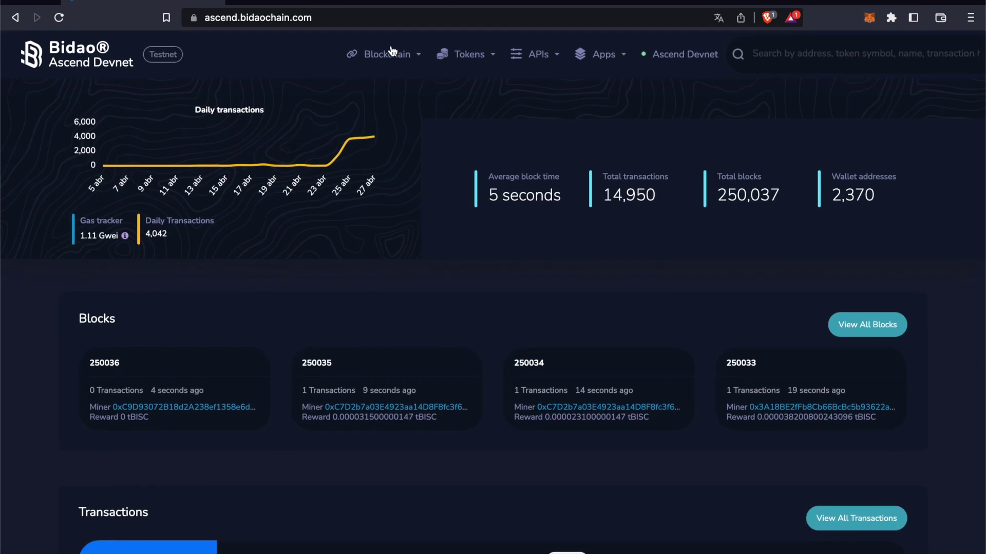
- View the list of recent blocks under Blockchain > Blocks
left_click(390, 52)
left_click(371, 119)
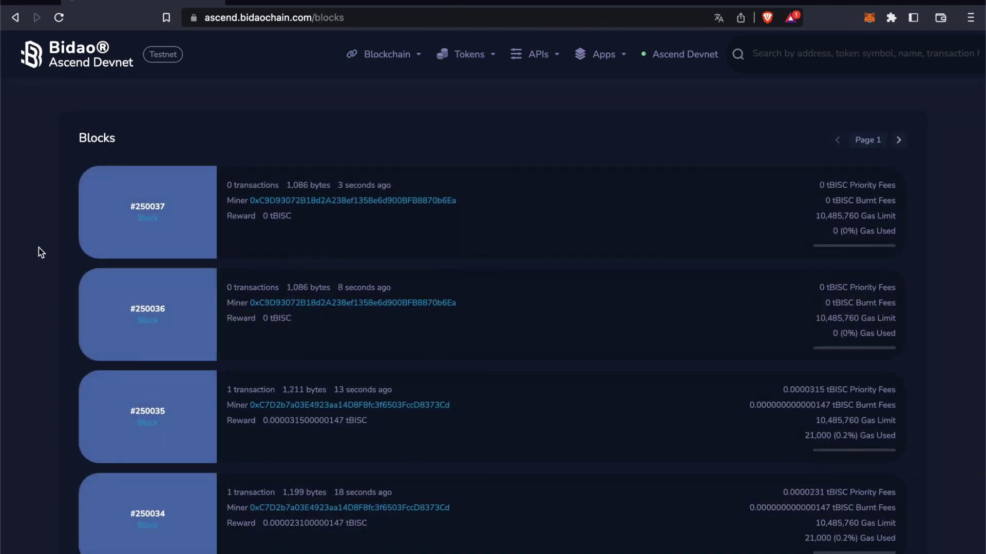
scroll(38, 247, "down", 20)
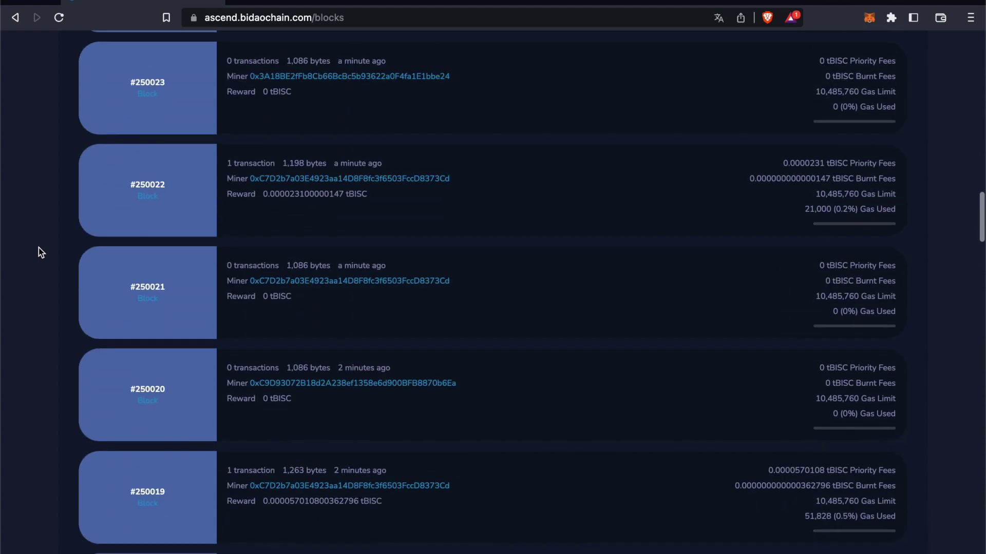
scroll(38, 247, "up", 20)
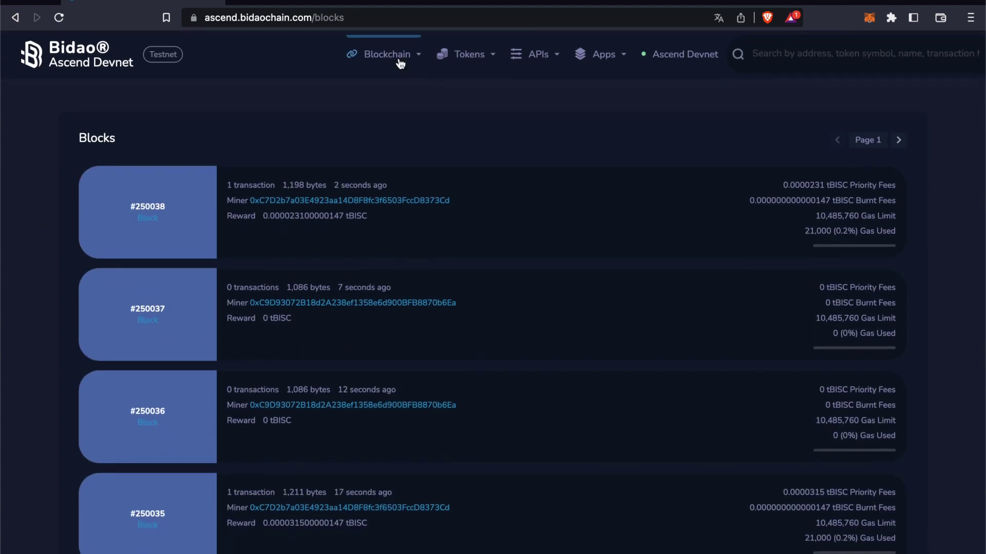
- Show Blockchain > Validated, with the 10 tBISC transfer in block 250035
left_click(400, 62)
left_click(393, 250)
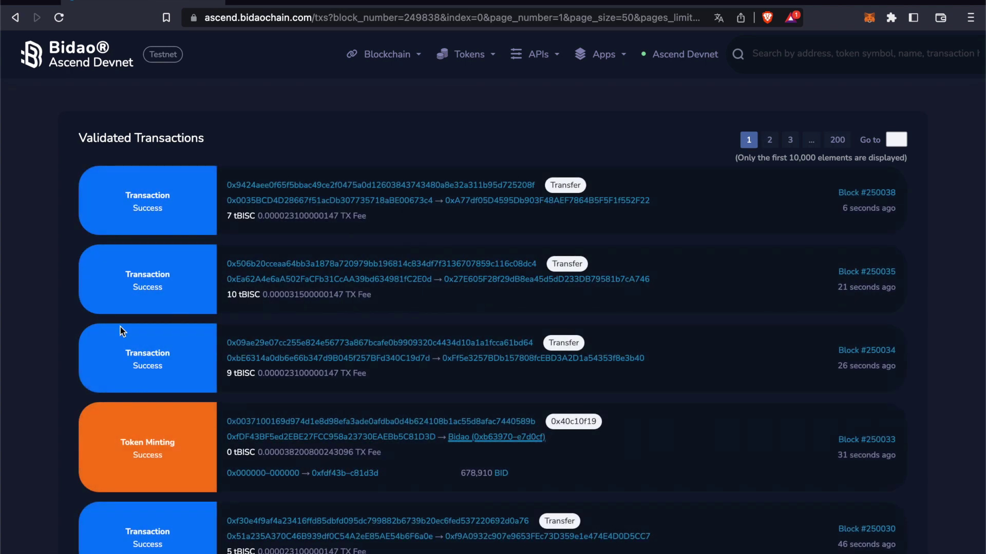
scroll(60, 425, "down", 15)
scroll(60, 424, "up", 9)
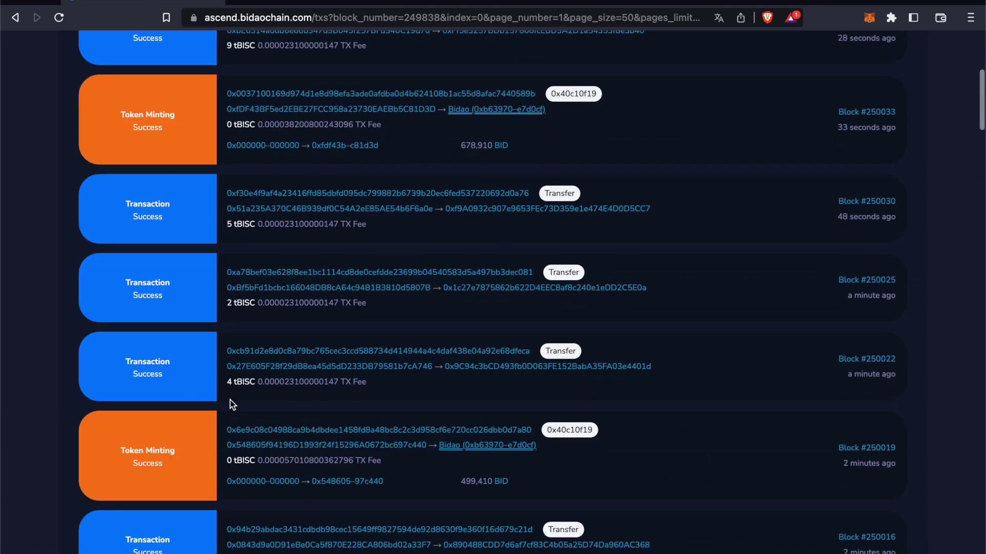
scroll(194, 488, "down", 20)
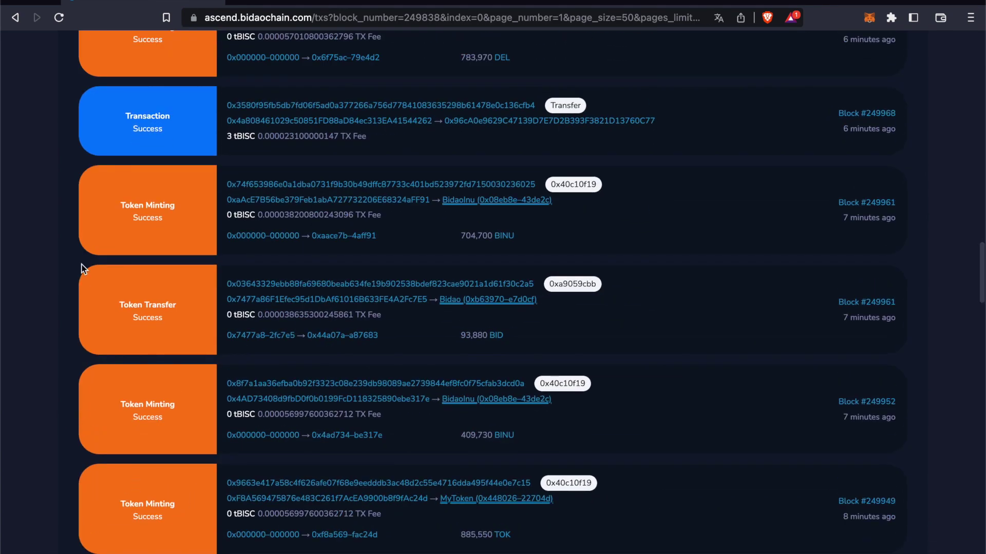
scroll(82, 267, "up", 20)
- View the verified contracts list, noting the total of 89 contracts
left_click(399, 55)
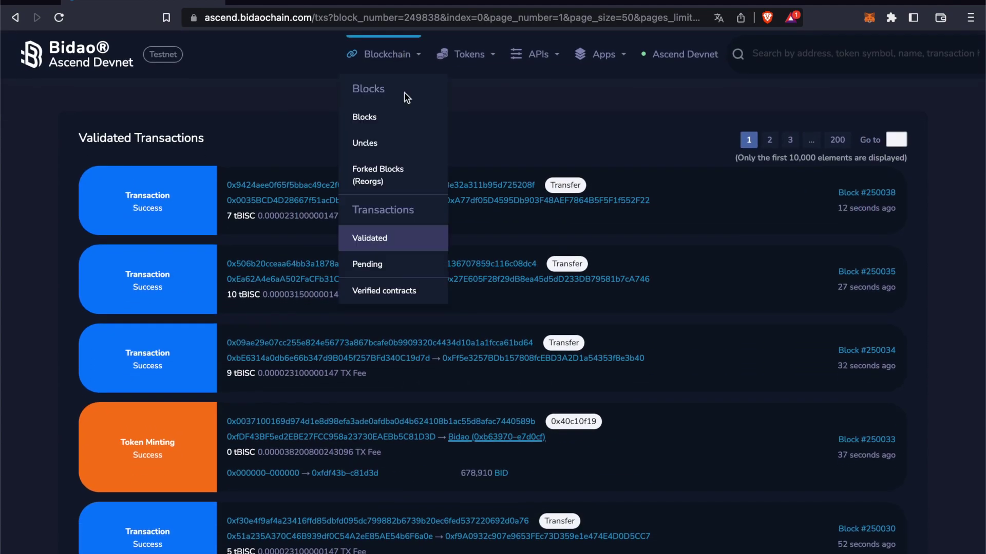
left_click(414, 291)
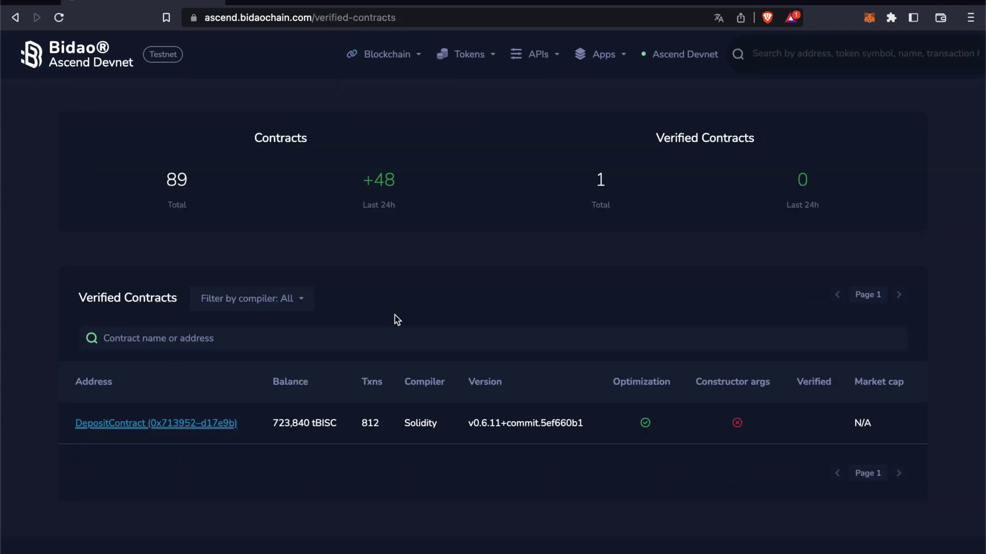
scroll(24, 380, "down", 1)
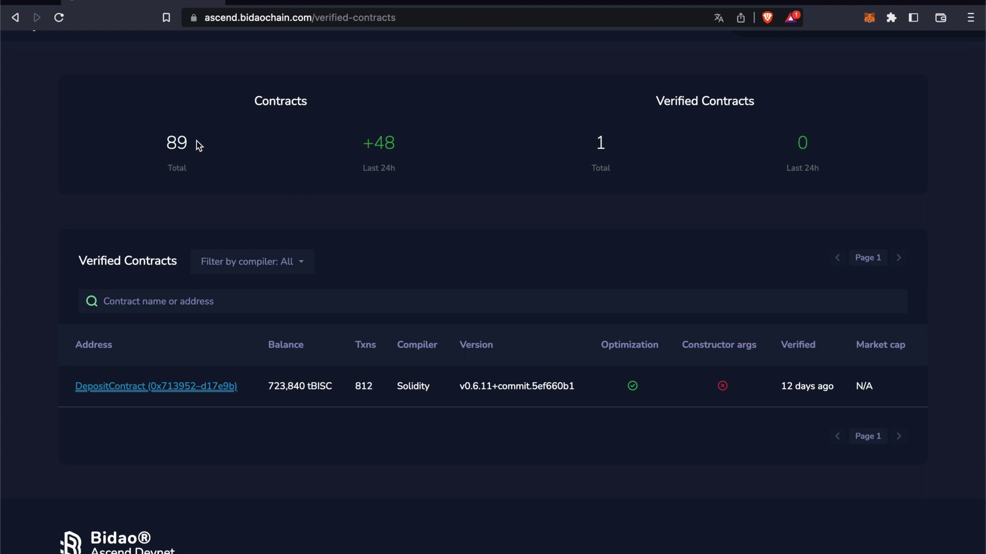
left_click_drag(197, 143, 165, 141)
left_click(18, 349)
scroll(71, 387, "up", 1)
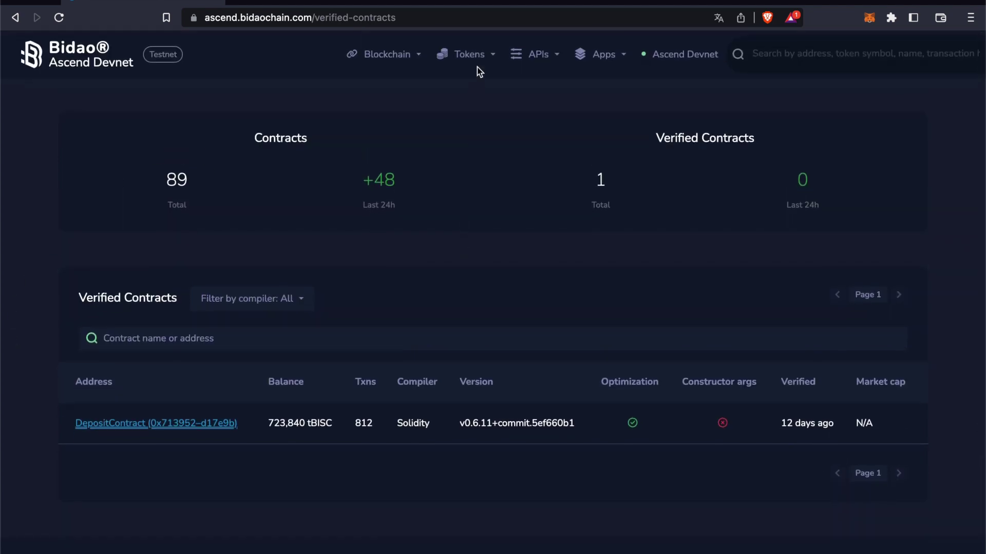
- Show the tBISC holder addresses table with balances and transaction counts
mouse_move(467, 65)
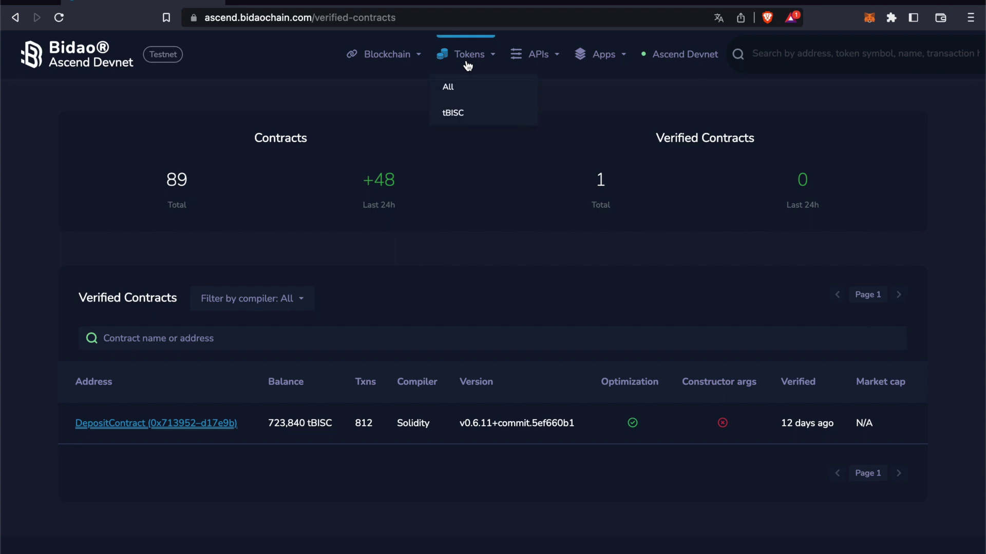
left_click(473, 115)
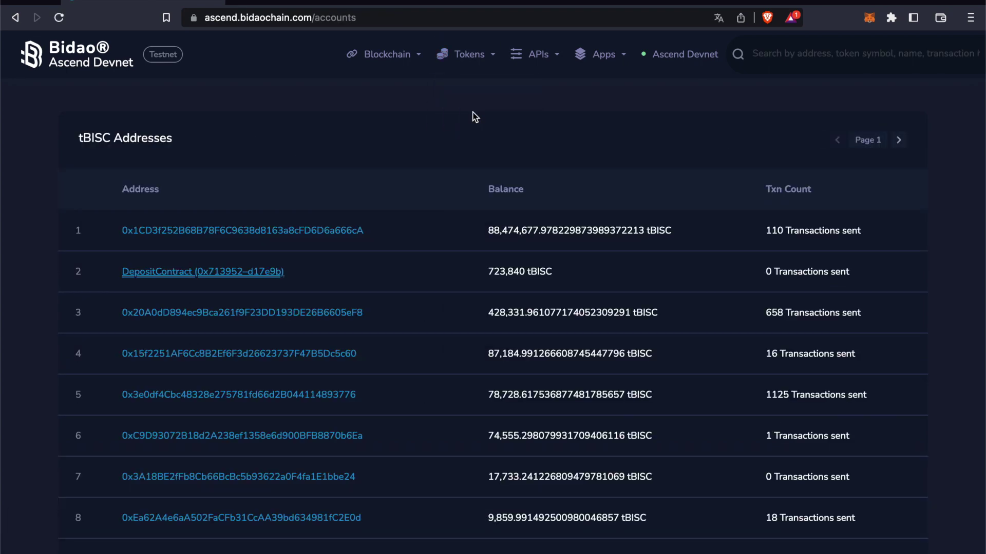
scroll(28, 327, "down", 20)
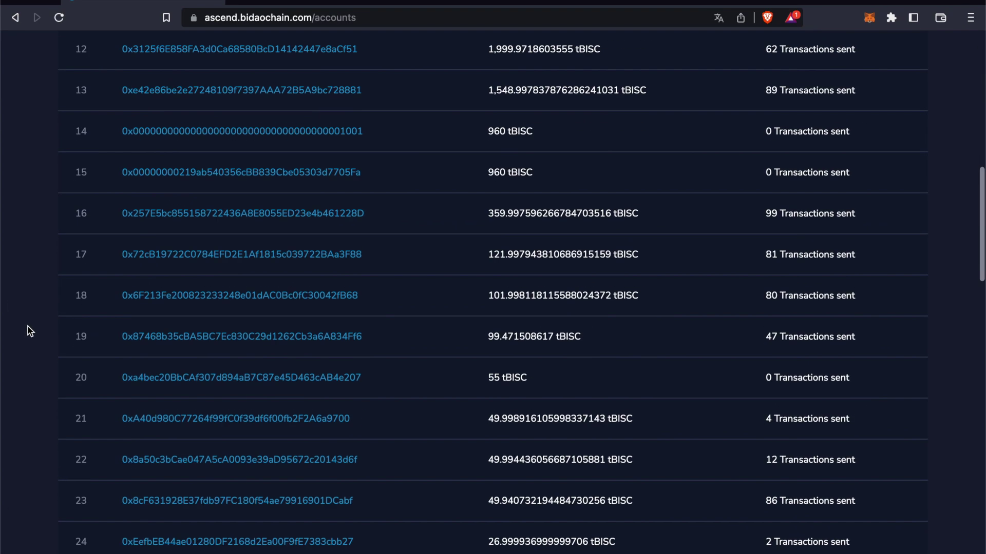
scroll(28, 331, "down", 10)
scroll(27, 331, "up", 20)
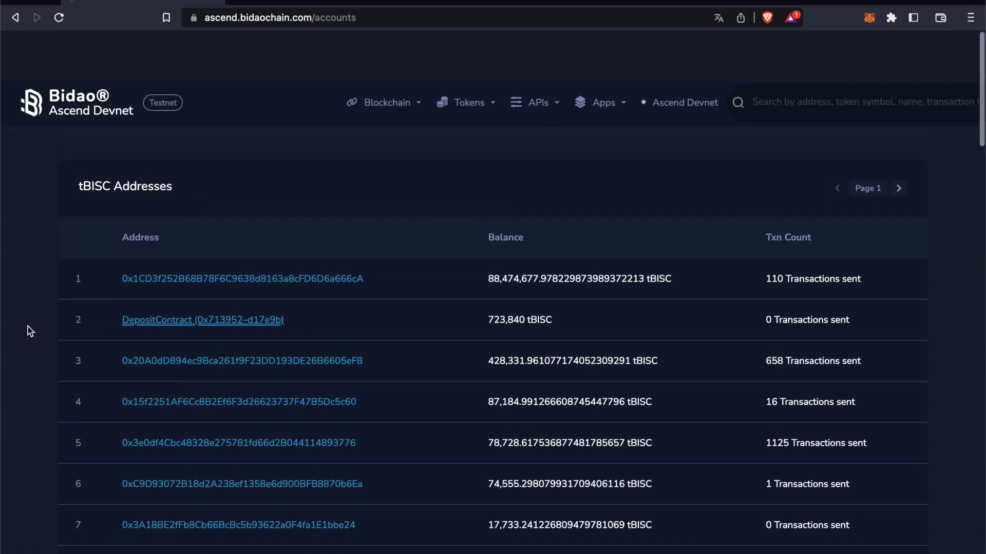
- Show all tokens on the network with their supplies and holder counts
left_click(469, 56)
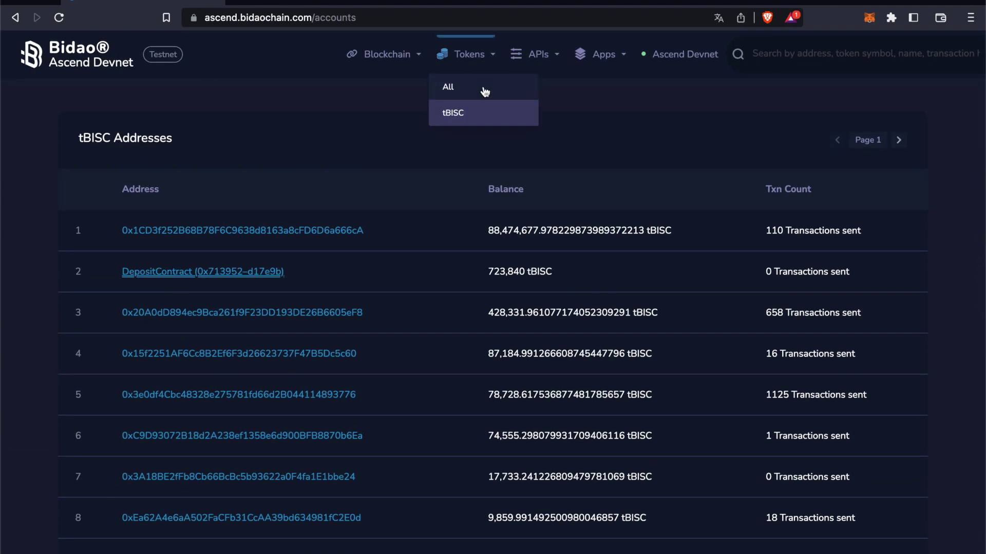
left_click(473, 88)
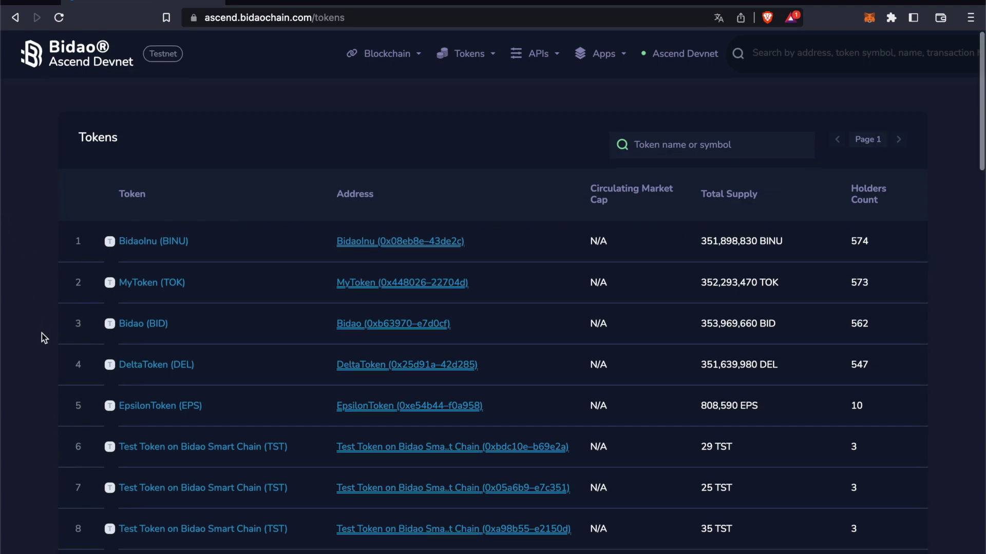
scroll(42, 336, "down", 5)
scroll(41, 334, "down", 20)
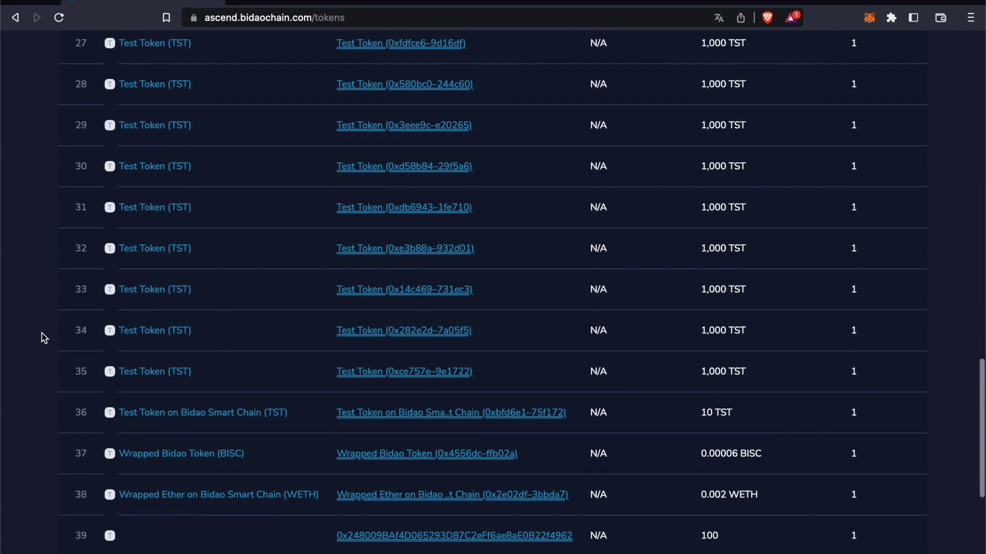
scroll(41, 334, "up", 20)
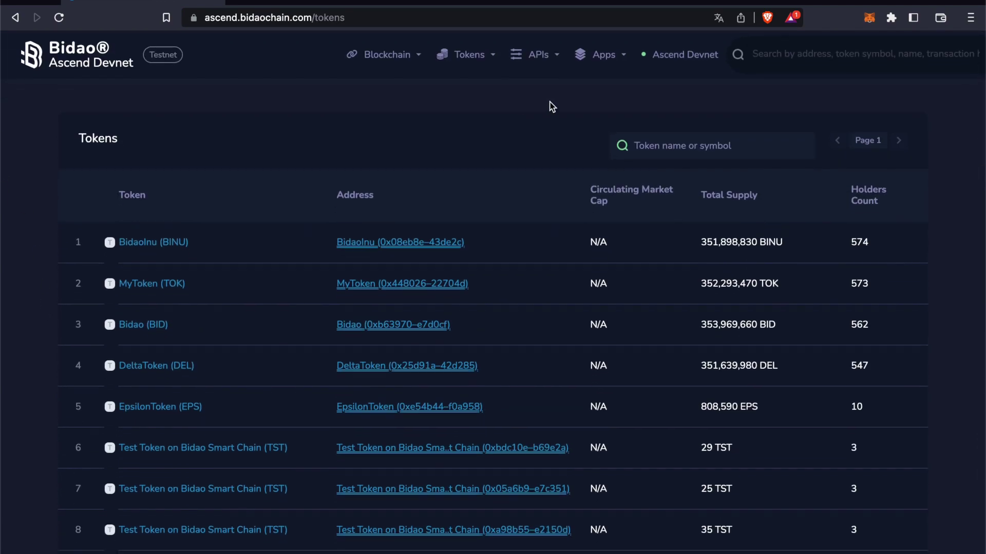
- Look at the APIs > GraphQL query page, then go back
mouse_move(546, 60)
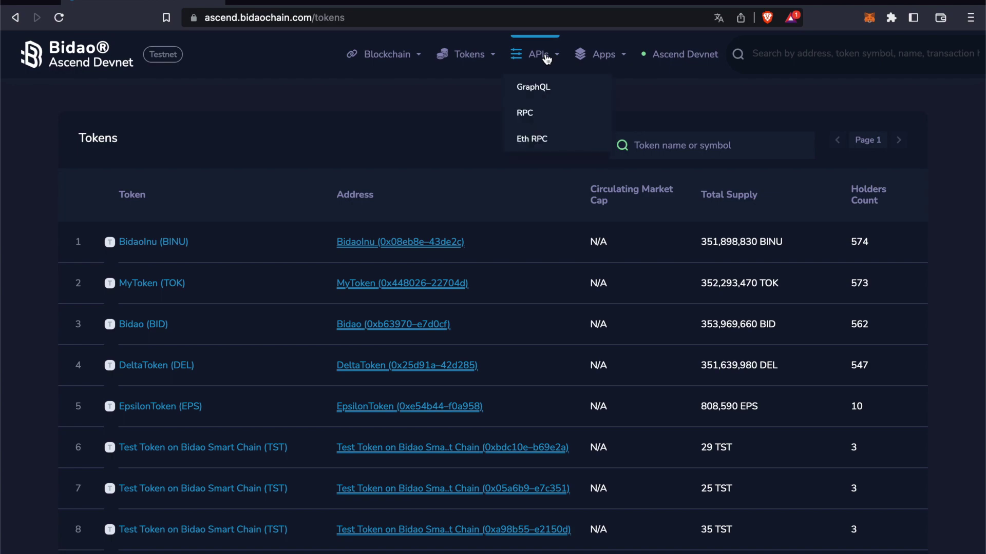
left_click(550, 88)
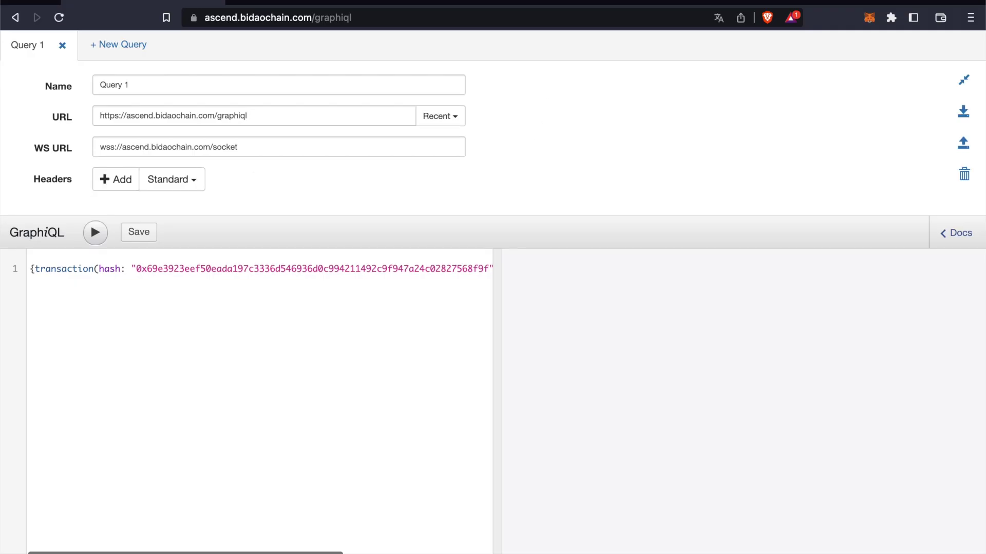
left_click(13, 23)
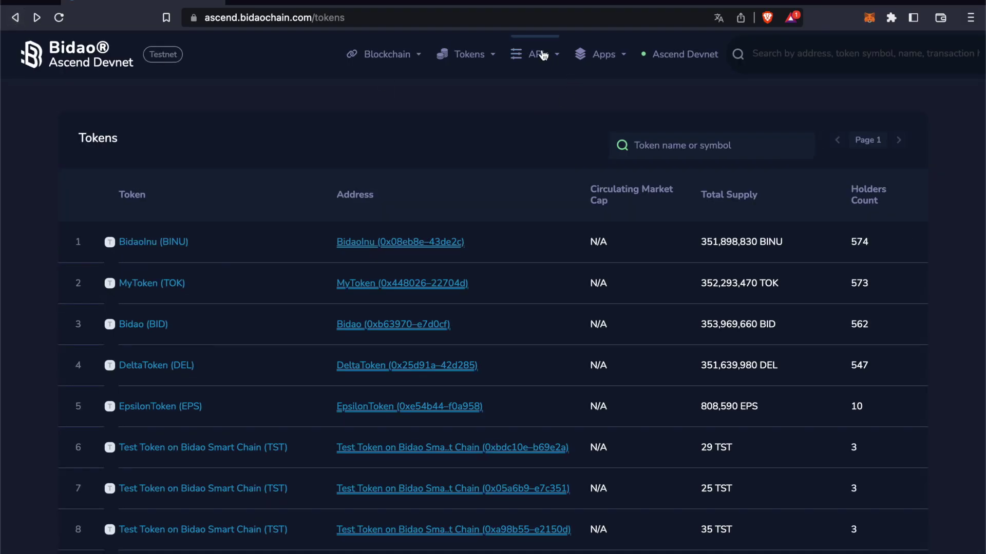
mouse_move(543, 55)
- Go to the Bidao explorer home page and scroll through its recent blocks and transactions
left_click(112, 70)
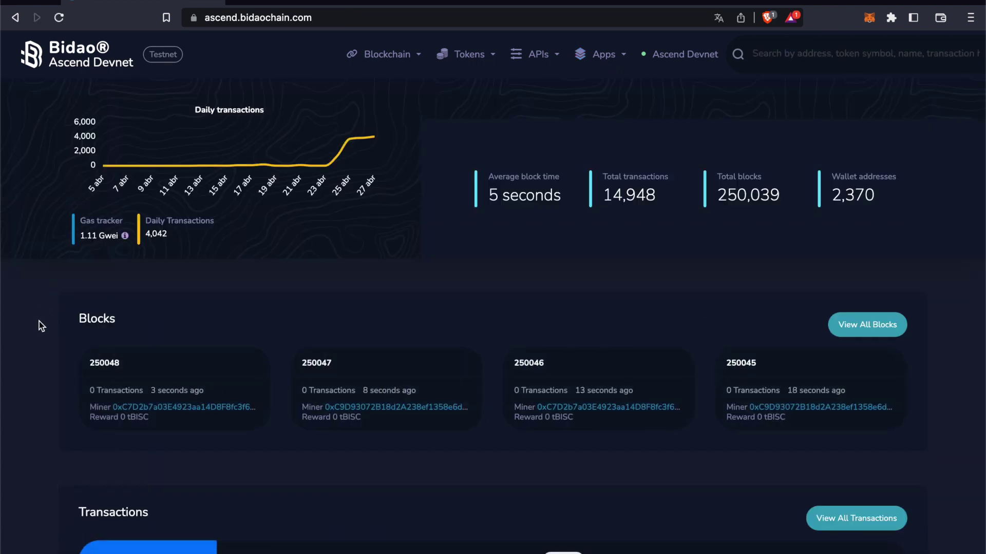
scroll(39, 321, "down", 9)
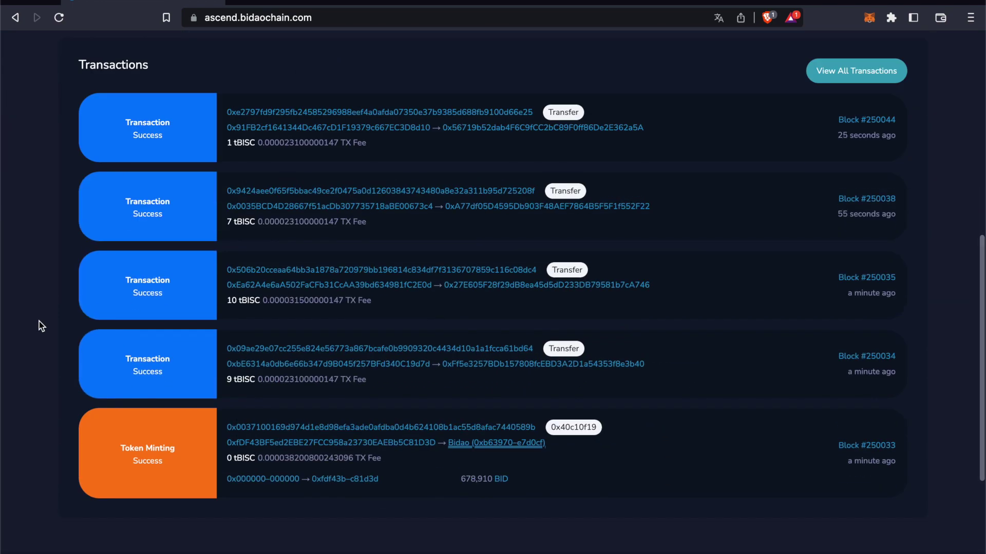
scroll(39, 321, "down", 3)
scroll(39, 321, "down", 2)
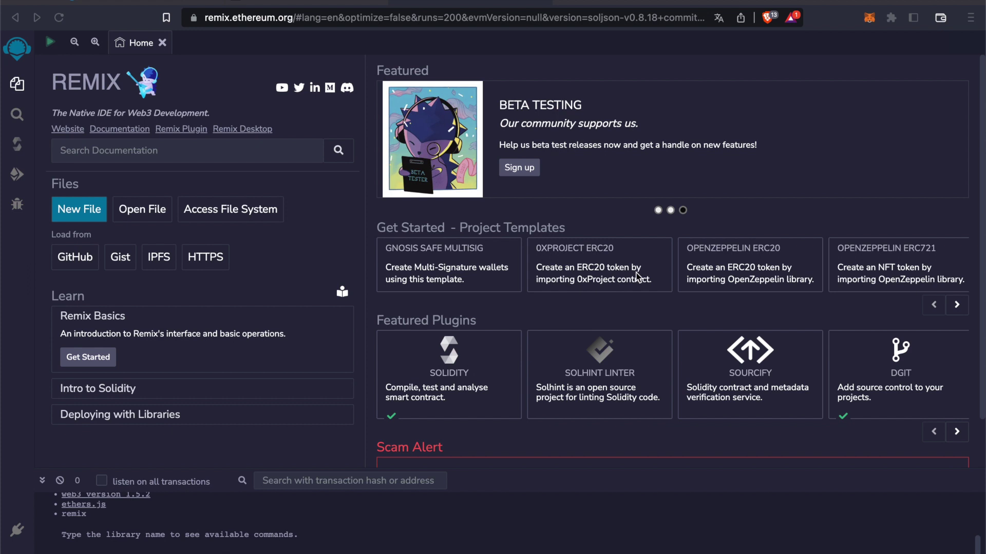
left_click(327, 2)
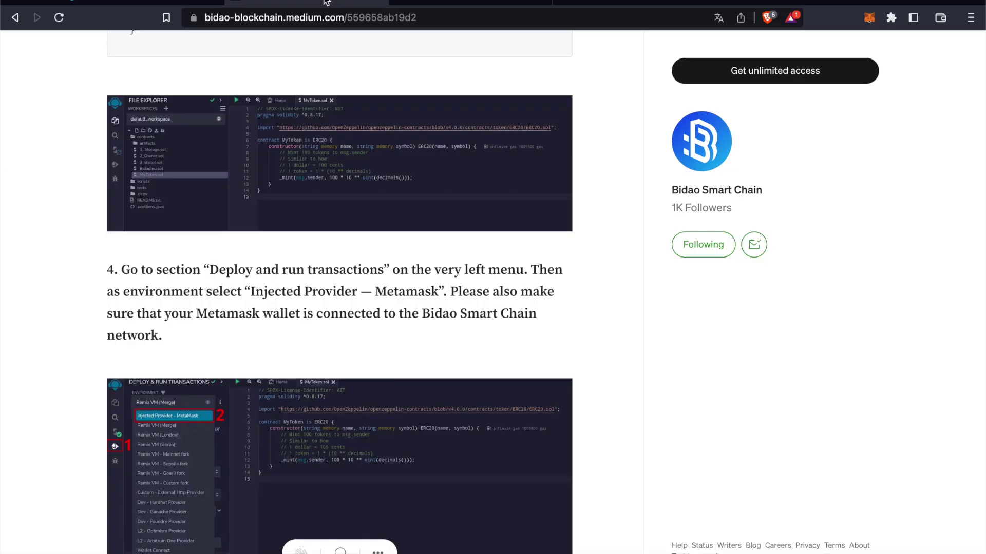
scroll(335, 191, "up", 15)
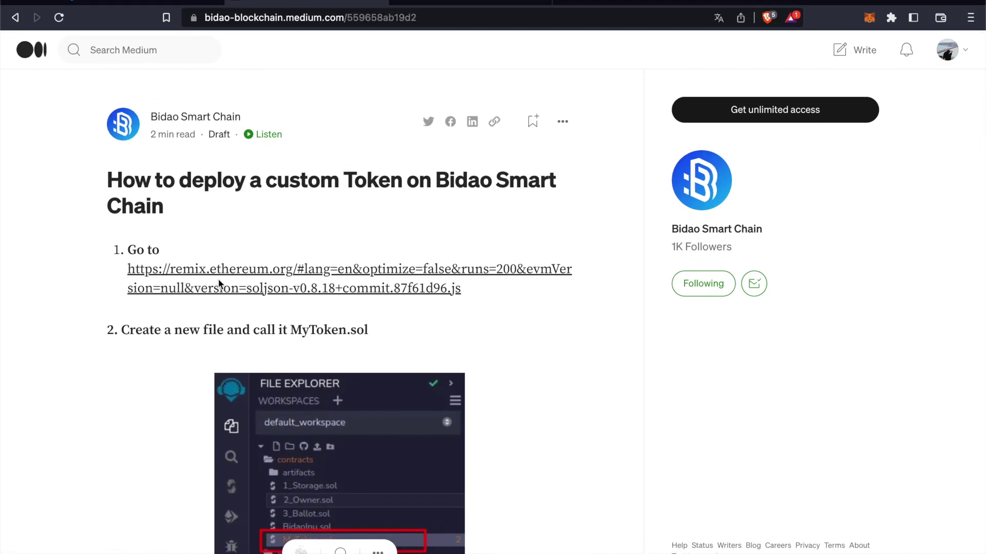
scroll(451, 349, "down", 4)
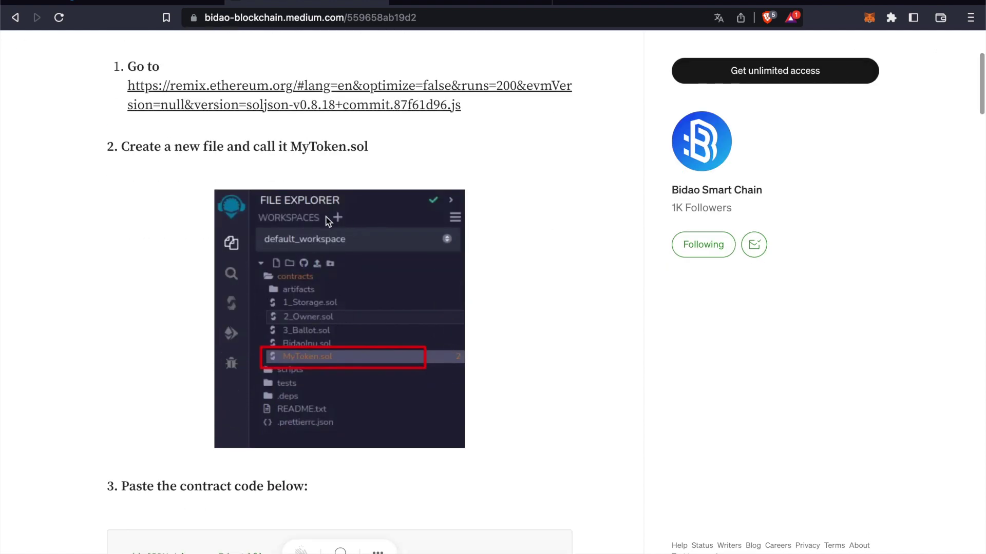
key("ctrl+Tab")
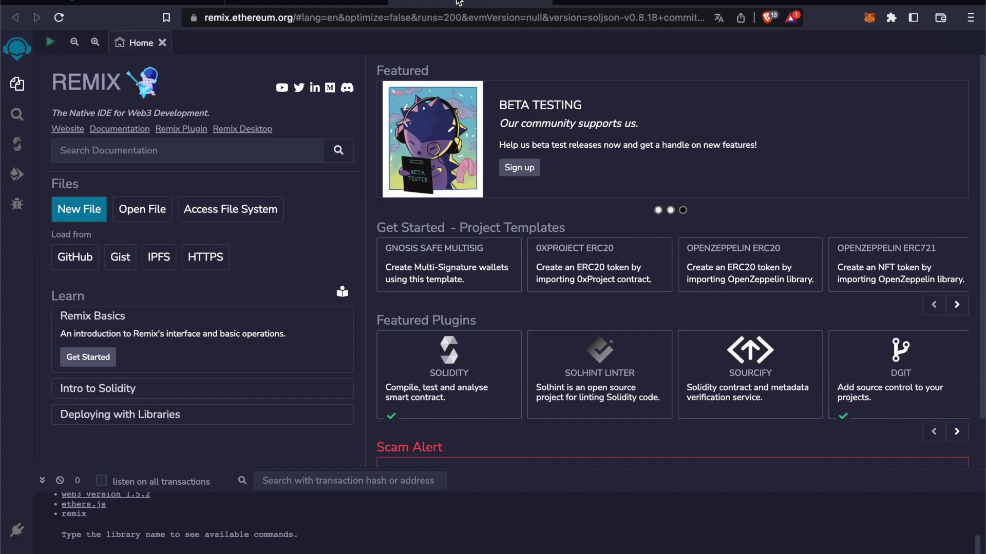
left_click(97, 217)
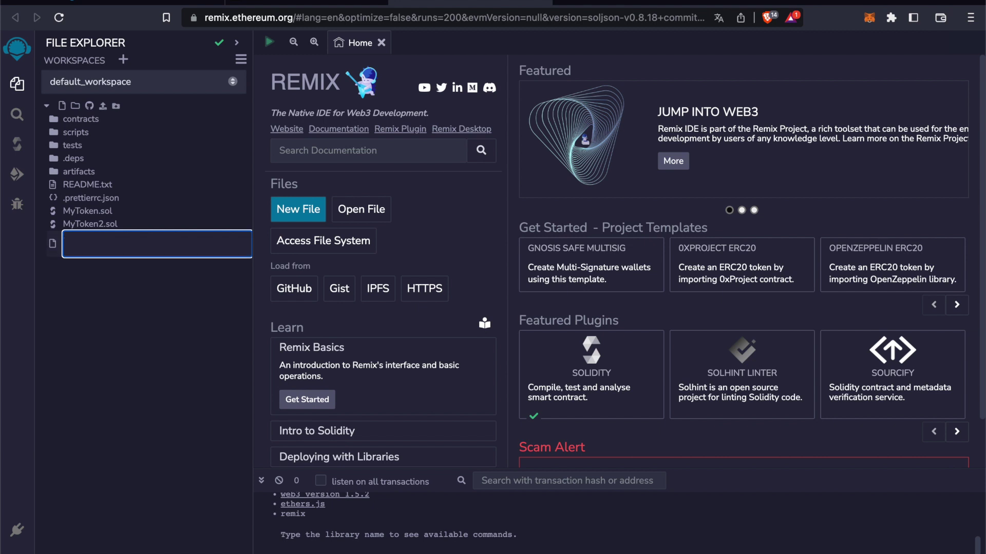
- Create Mytoken3.sol and paste the guide's MyToken ERC20 contract code into it
type("M")
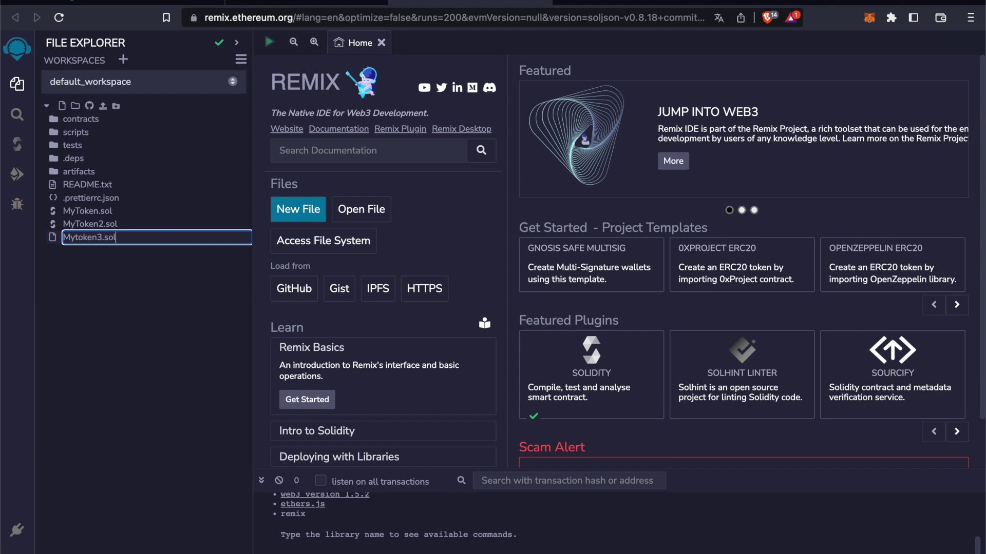
type("ytoken3.sol")
key("Return")
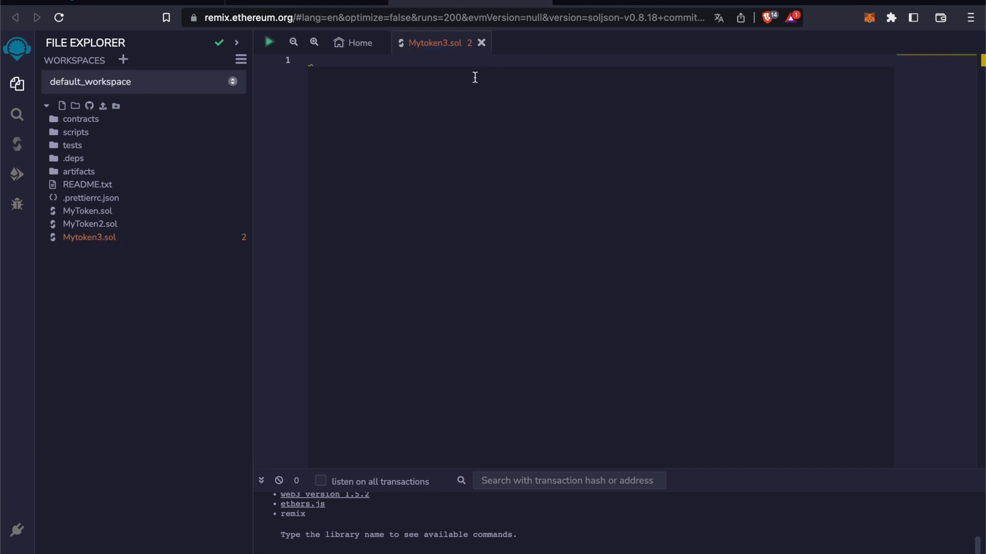
key("ctrl+v")
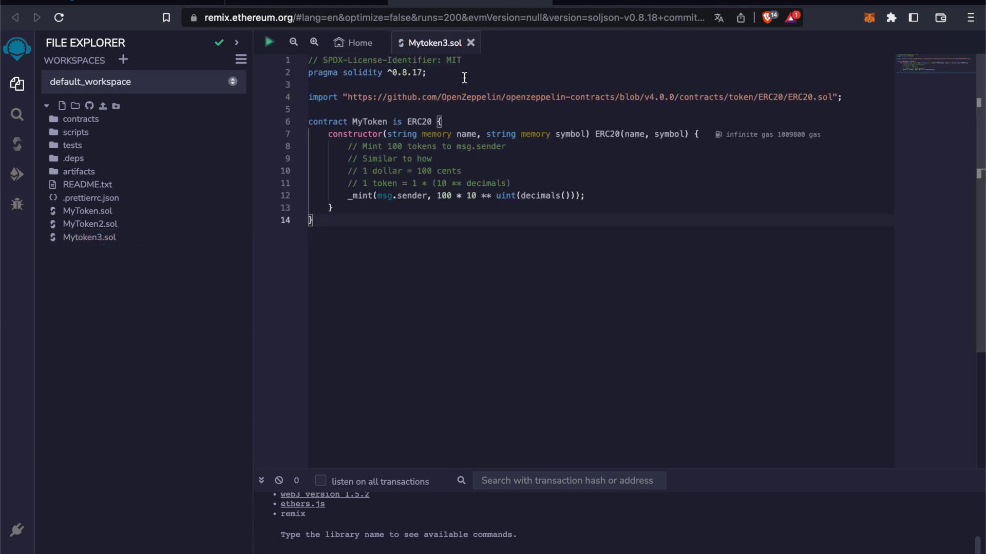
left_click(316, 3)
scroll(225, 402, "down", 10)
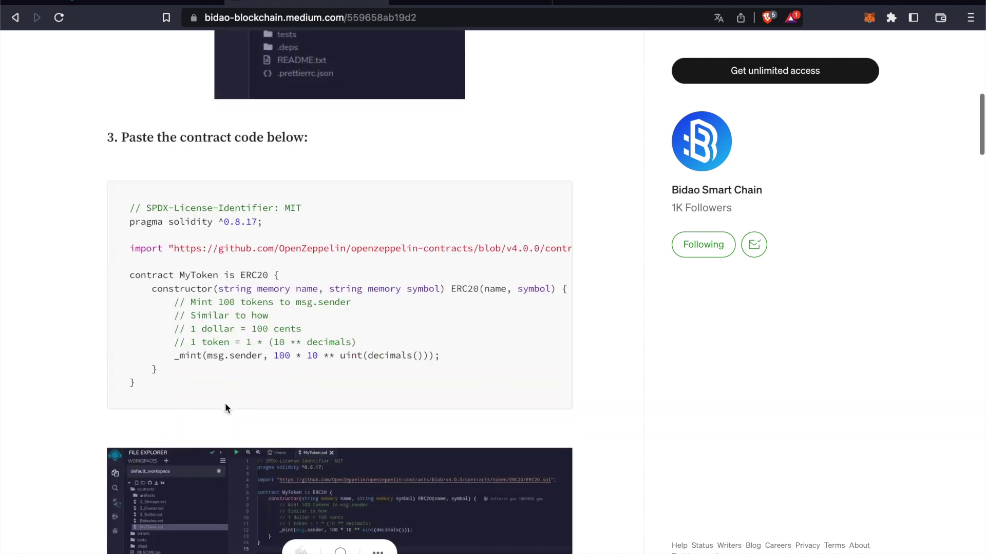
scroll(291, 383, "down", 3)
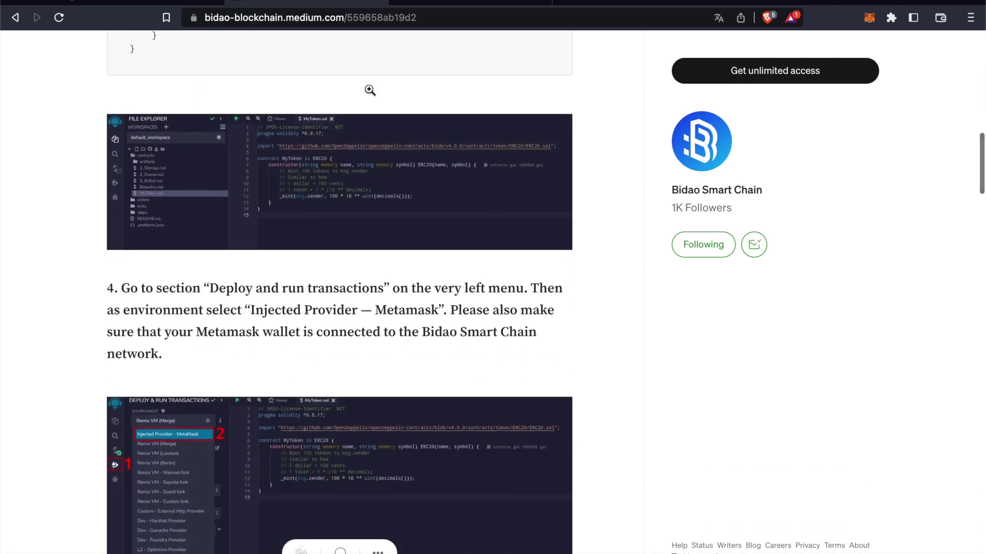
left_click(460, 2)
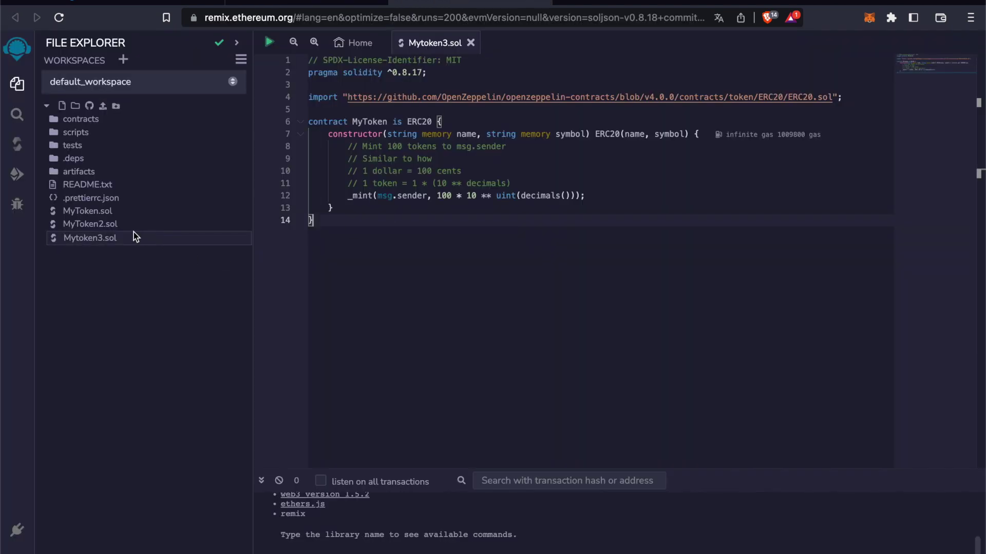
- Compile Mytoken3.sol in the Solidity Compiler, leaving MyToken ready in Deploy & Run
left_click(13, 205)
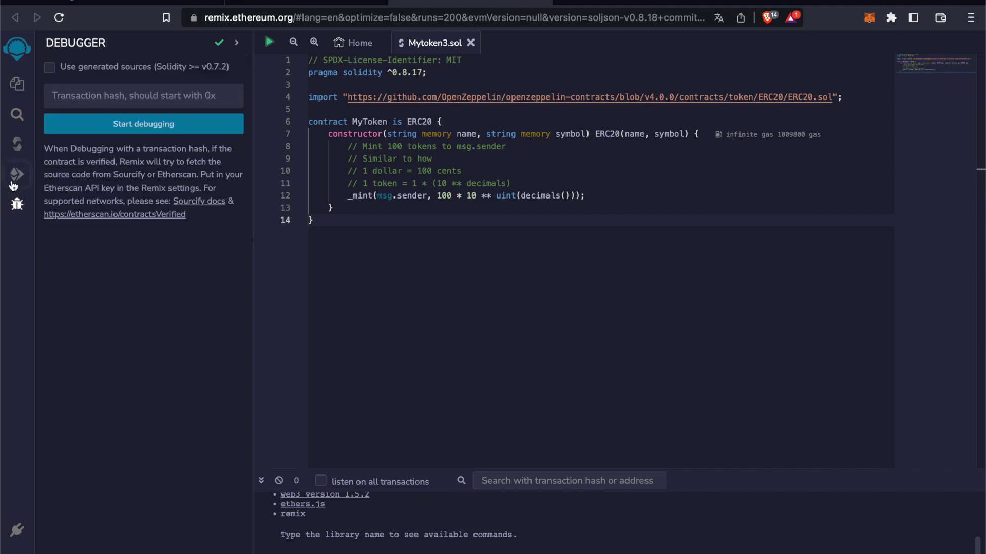
left_click(17, 176)
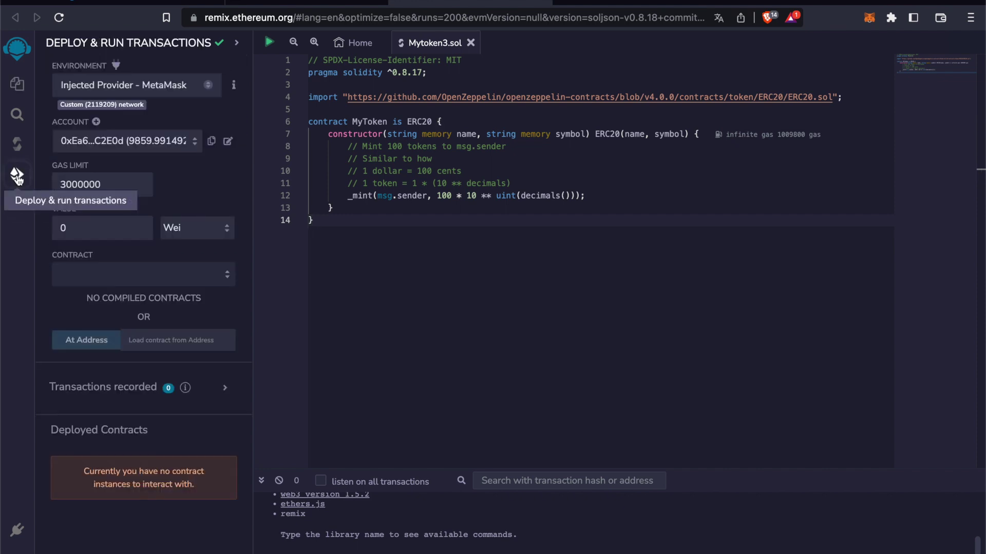
left_click(17, 144)
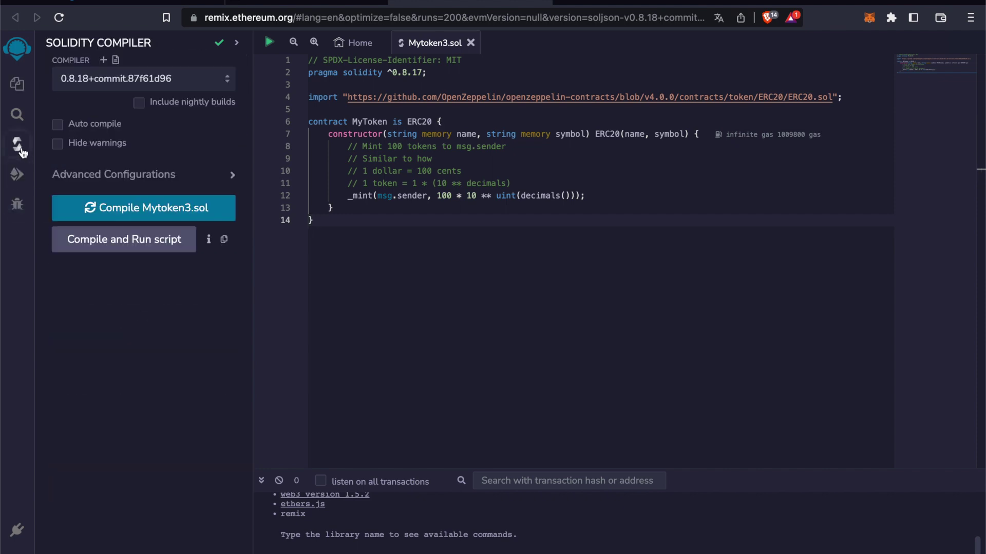
left_click(116, 216)
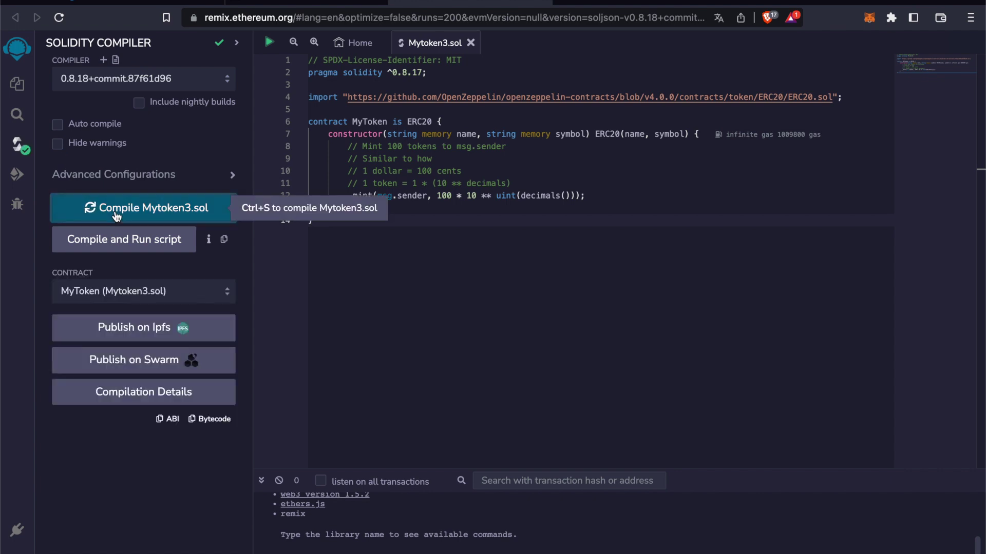
left_click(23, 186)
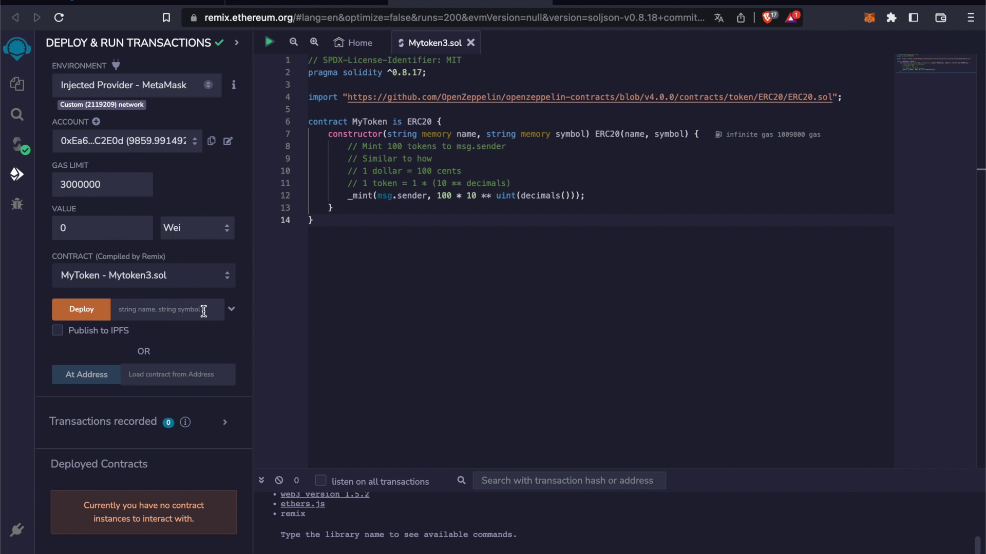
- Enter WARRIORS as both the token NAME and SYMBOL for the MyToken deployment
left_click(231, 309)
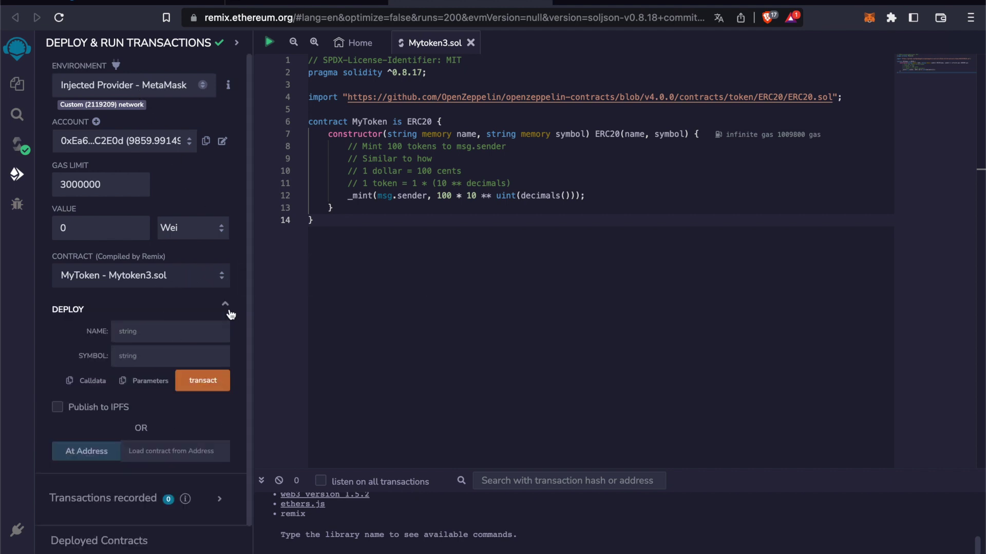
scroll(190, 308, "down", 2)
left_click(163, 279)
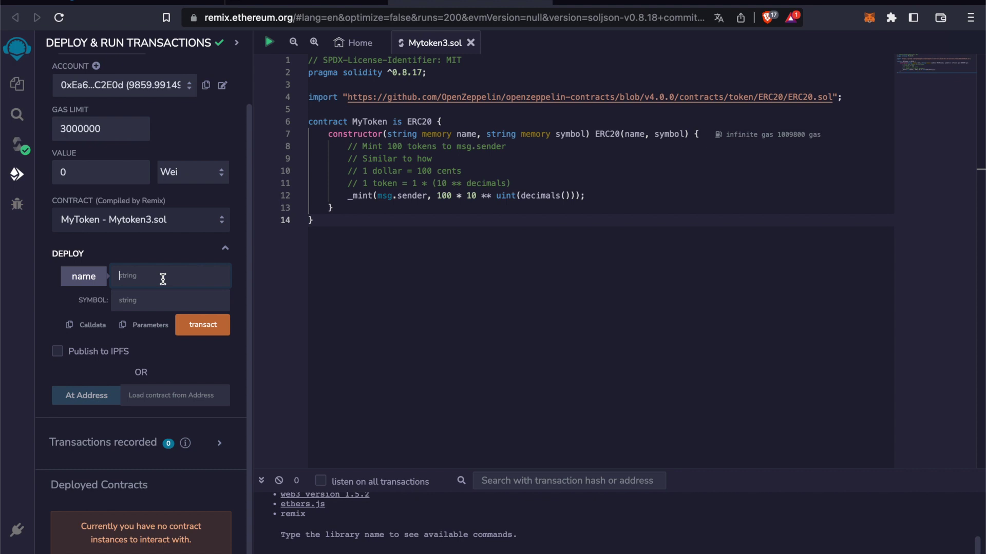
type("WARRIORS")
key("Tab")
type("WARRIORS")
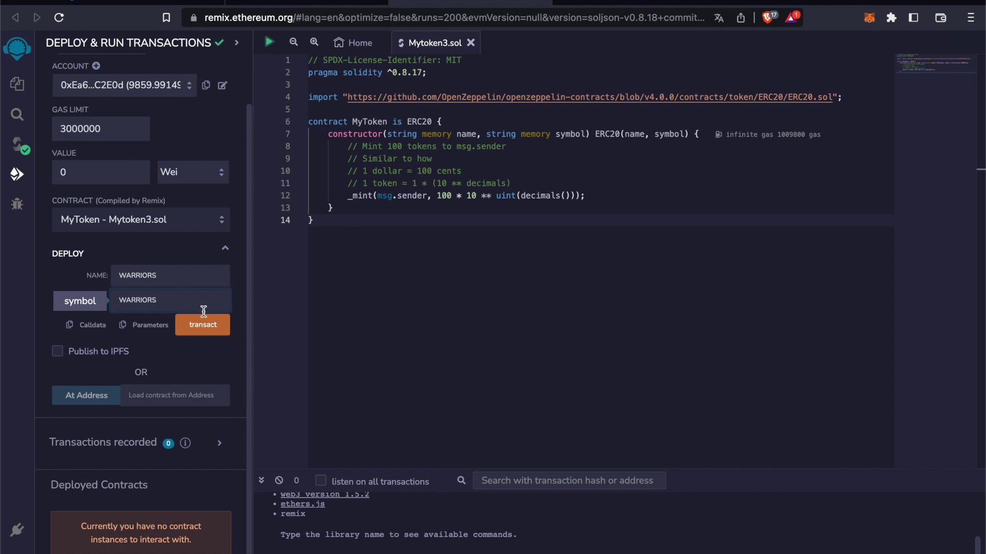
- Deploy MyToken, approve it in MetaMask, and view the result in the Bidao explorer
left_click(199, 335)
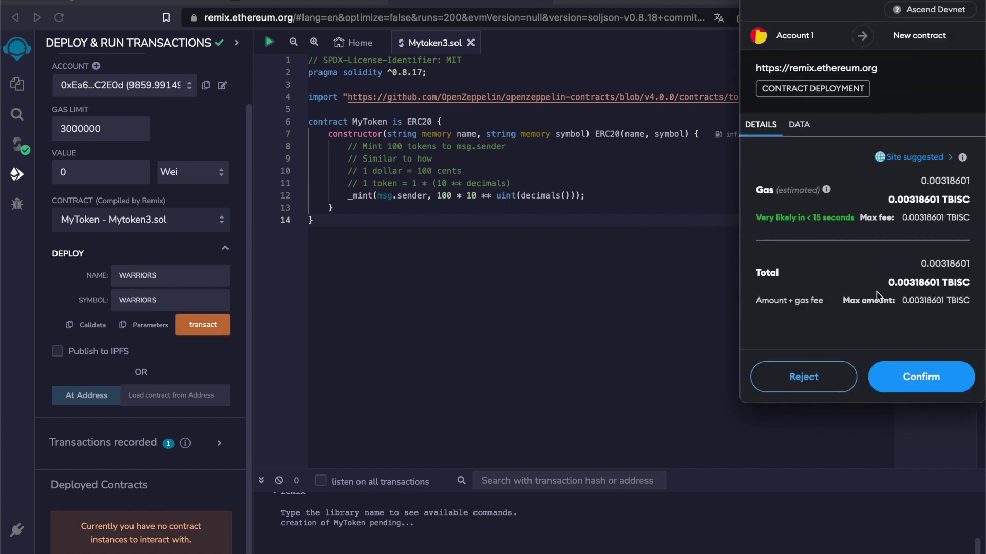
left_click(915, 376)
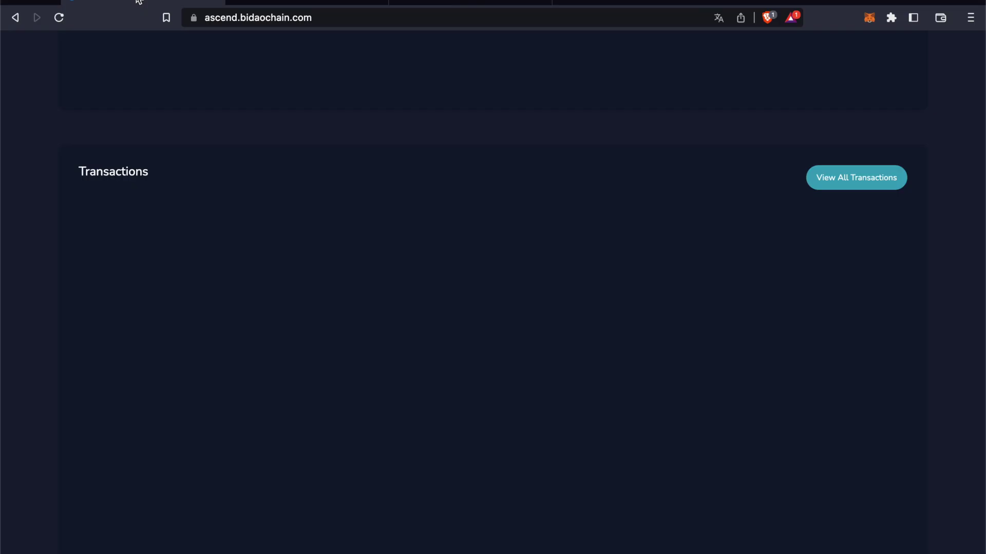
left_click(140, 3)
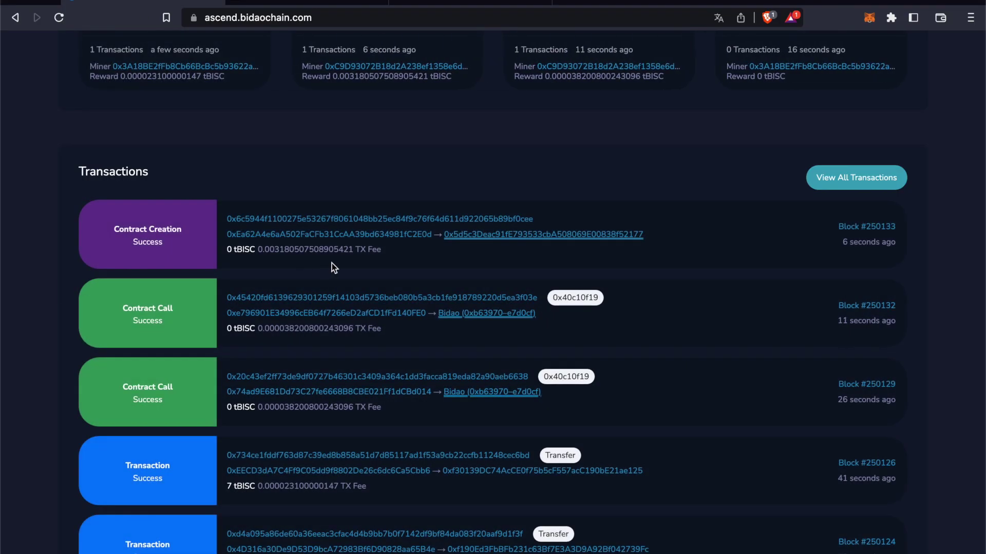
- Open the WARRIORS contract-creation transaction and view its 100 WARRIORS tokens minted
left_click(295, 299)
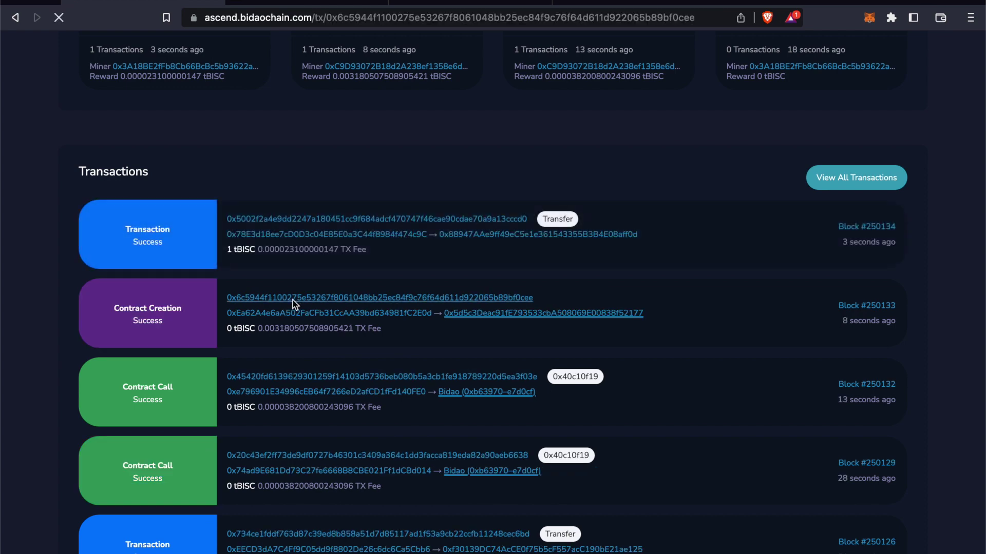
scroll(388, 431, "down", 1)
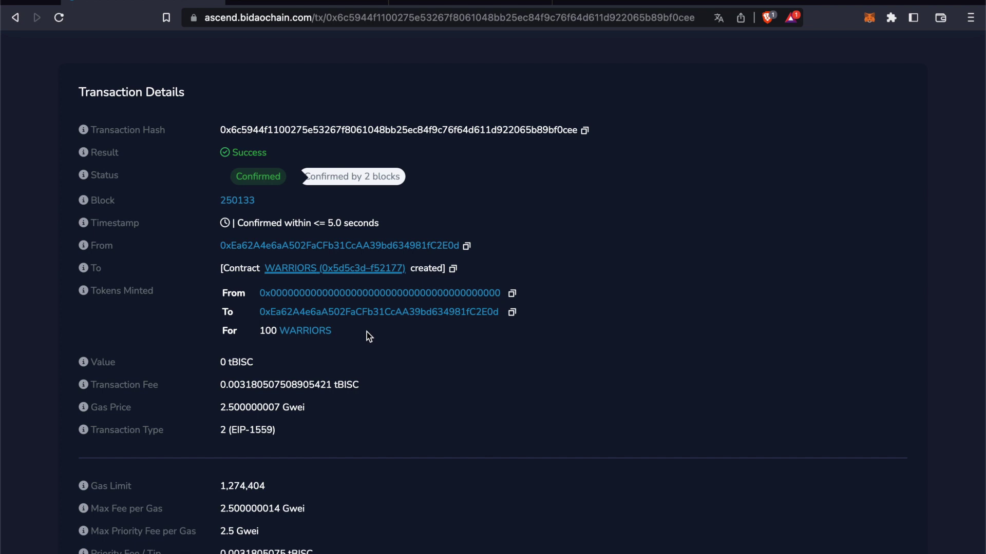
scroll(367, 331, "down", 1)
left_click_drag(289, 288, 355, 302)
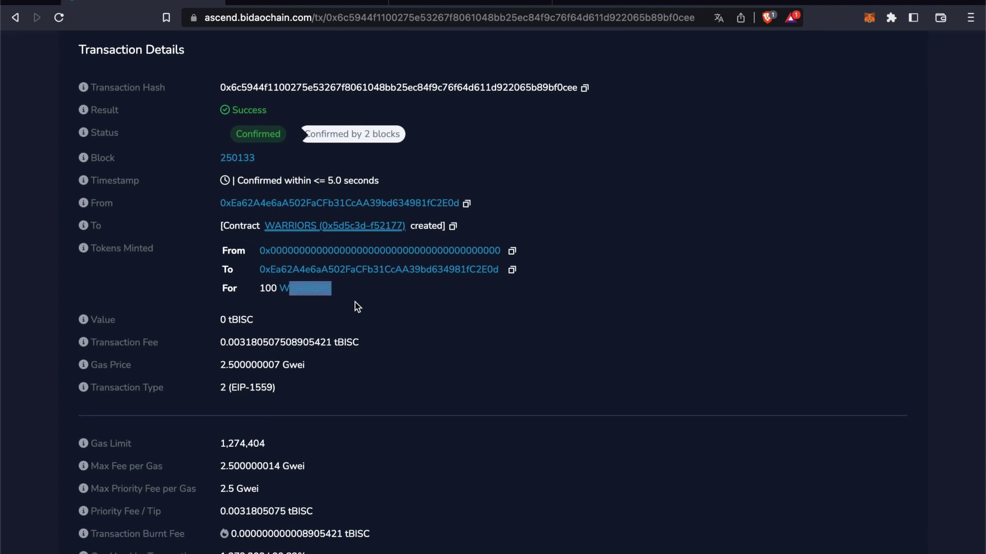
- Go through Tokens > All to the WARRIORS contract page and select its address
key("super+bracketleft")
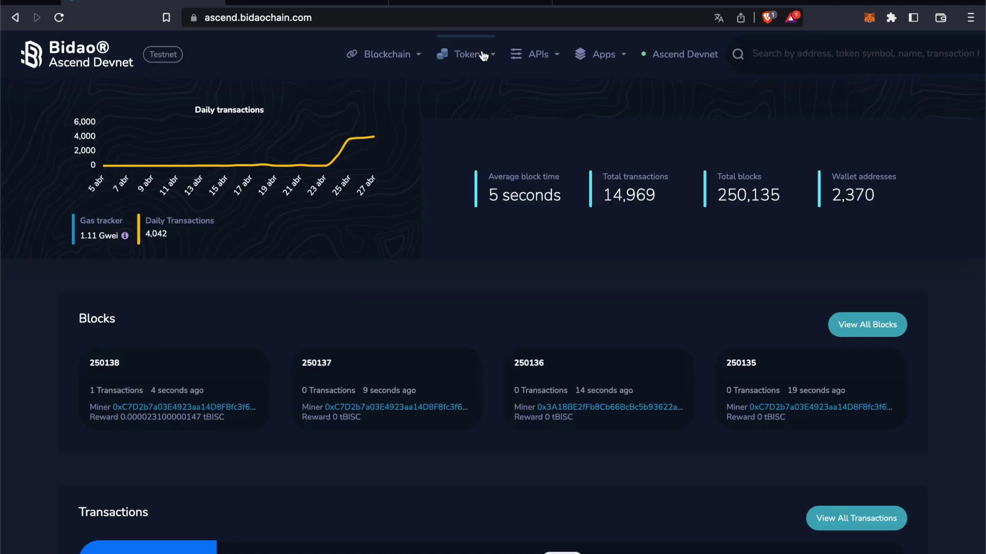
mouse_move(482, 57)
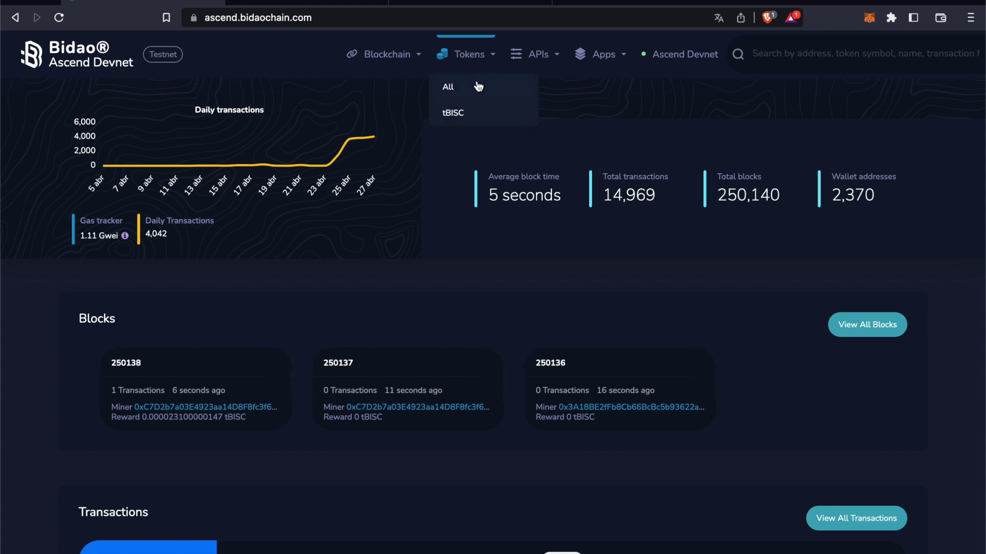
left_click(476, 83)
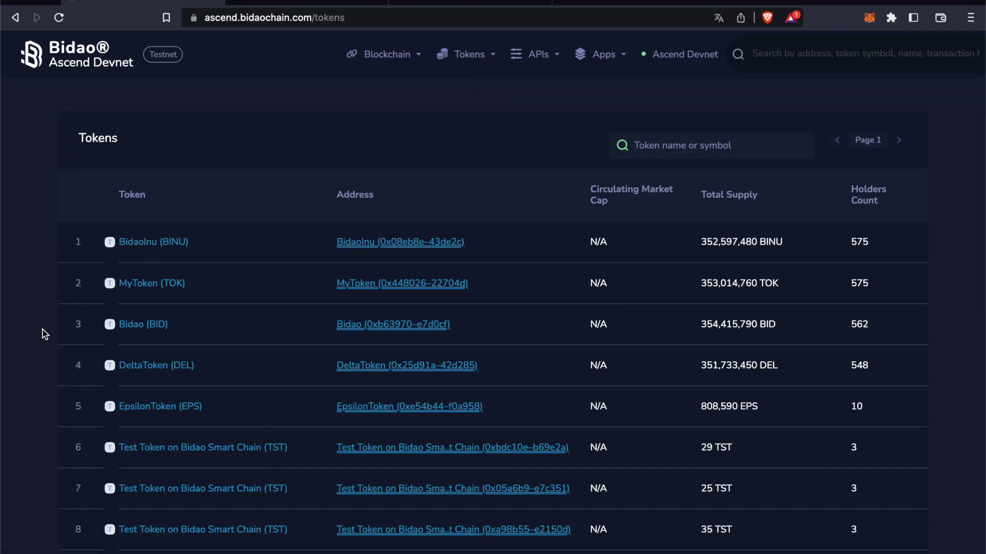
scroll(25, 393, "down", 5)
scroll(24, 393, "down", 20)
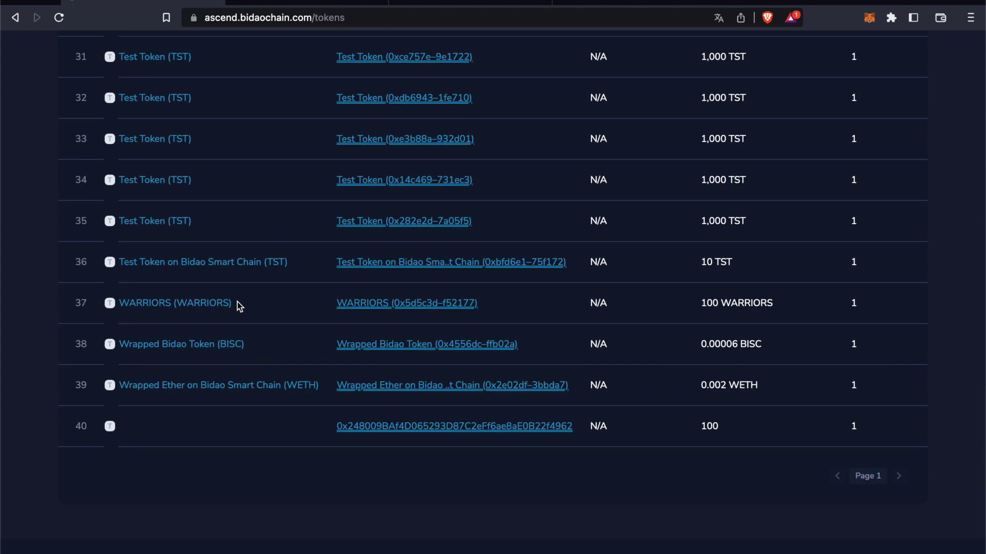
left_click(236, 303)
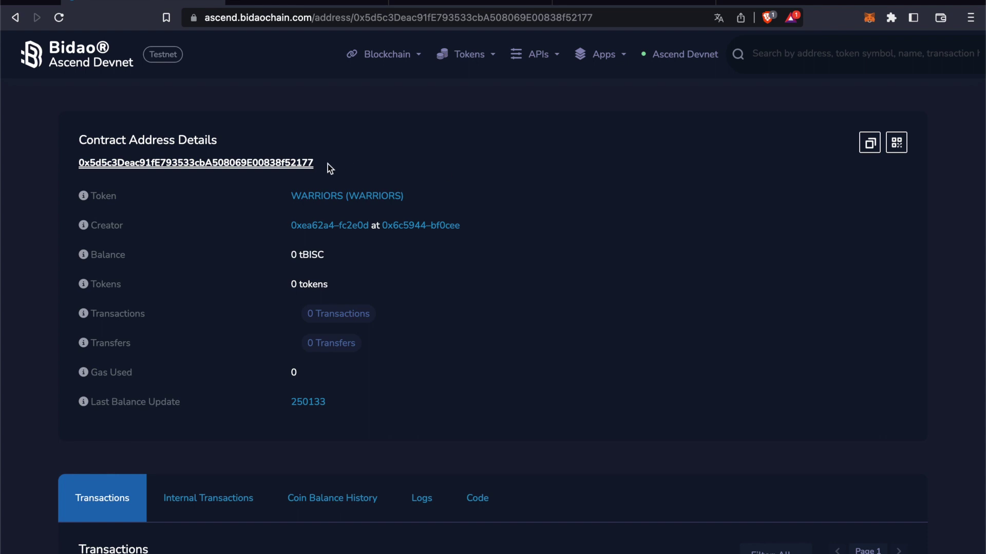
left_click_drag(327, 164, 50, 162)
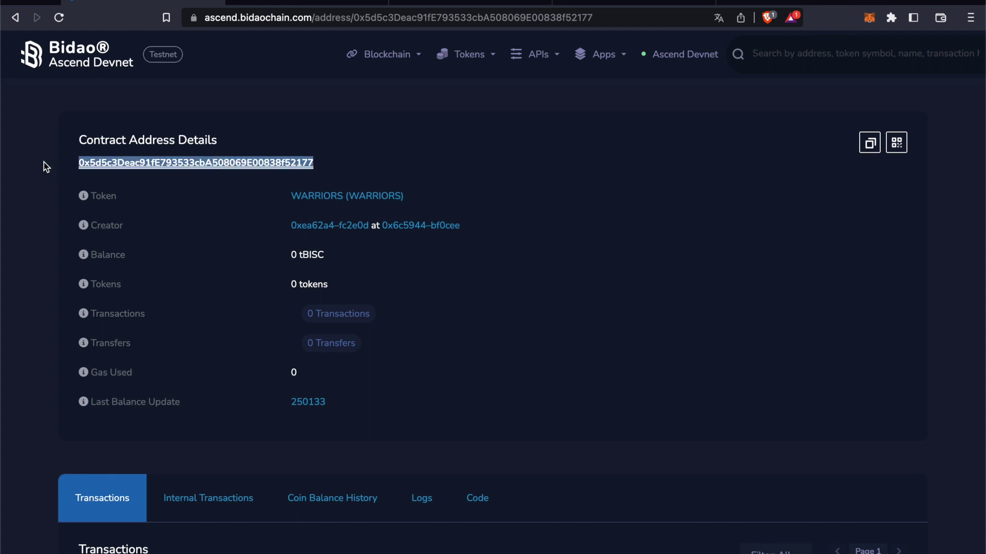
- Open MetaMask in the expanded full-tab wallet view
left_click(870, 20)
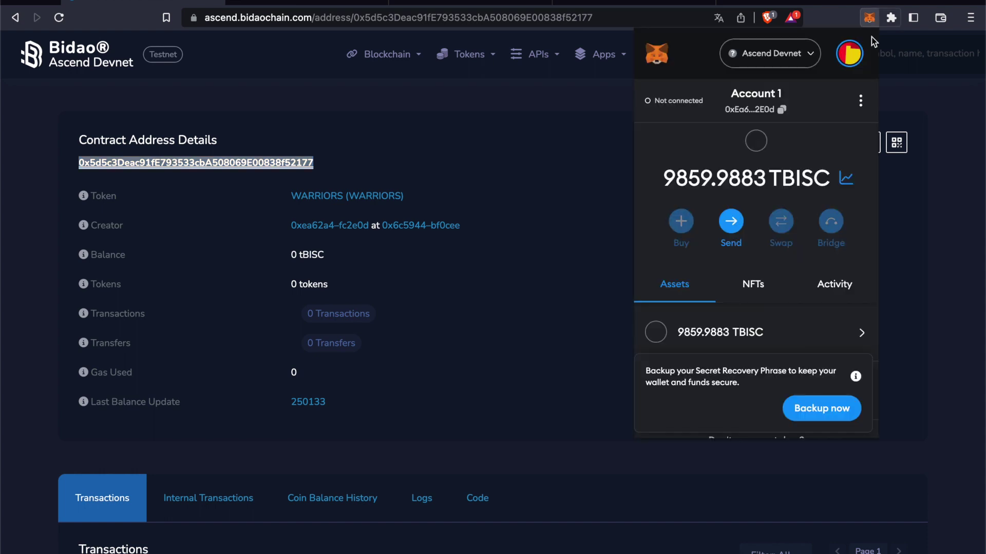
left_click(860, 100)
left_click(770, 182)
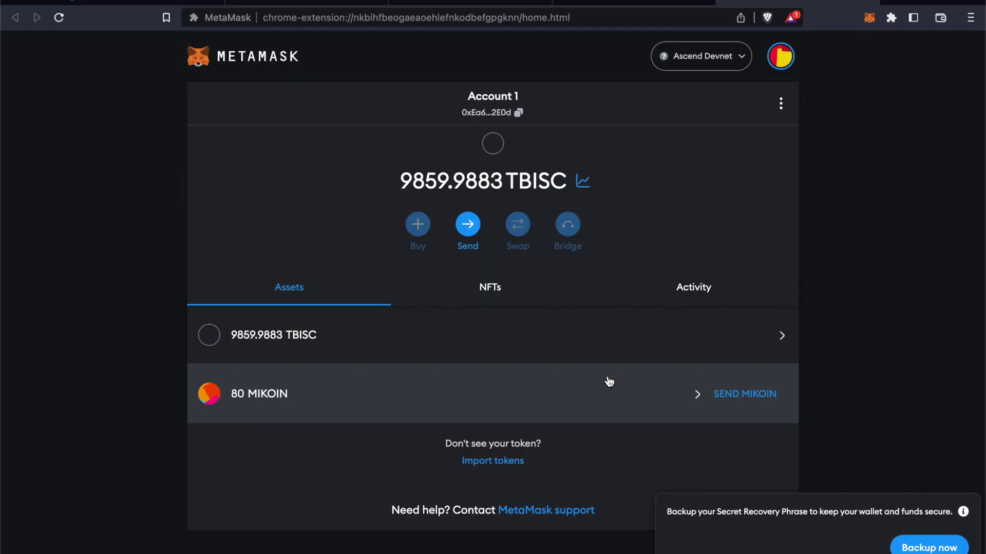
- Import WARRIORS as a custom token by its contract address, adding the 100 WARRIORS balance
left_click(480, 462)
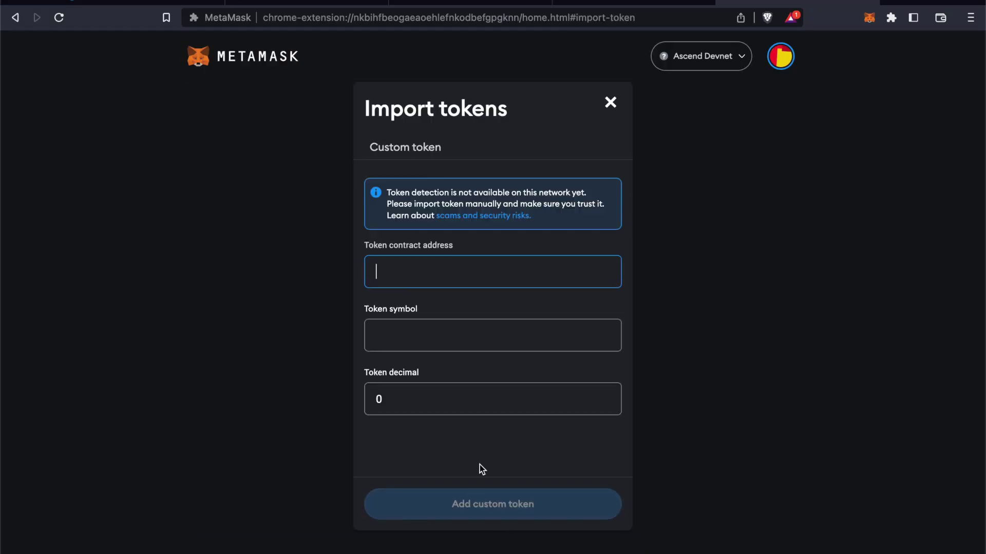
key("ctrl+v")
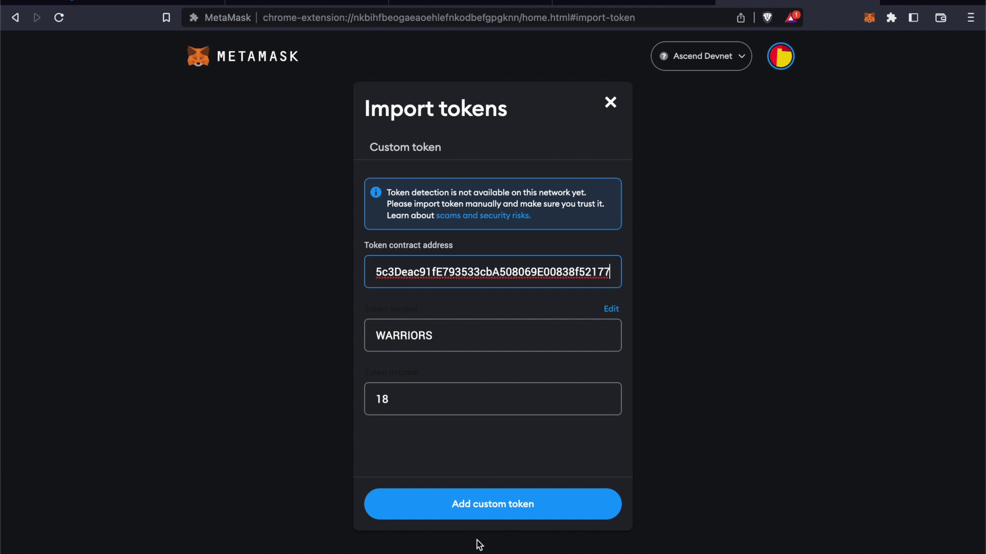
left_click(460, 515)
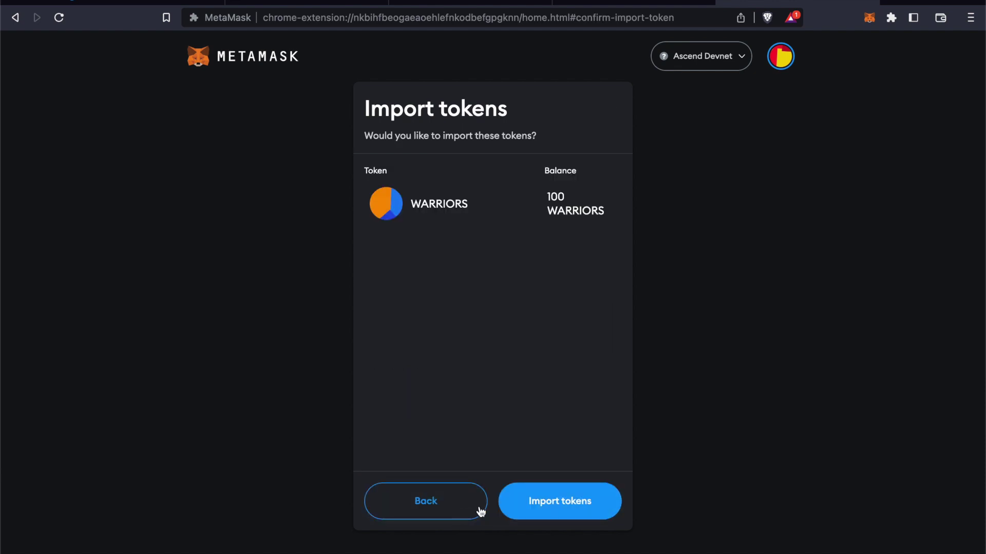
left_click(518, 503)
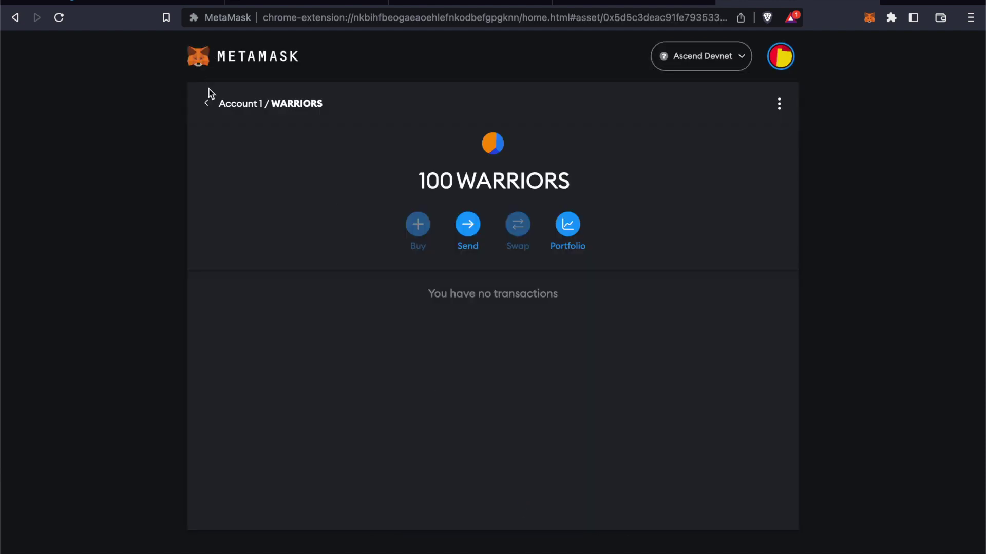
left_click(206, 103)
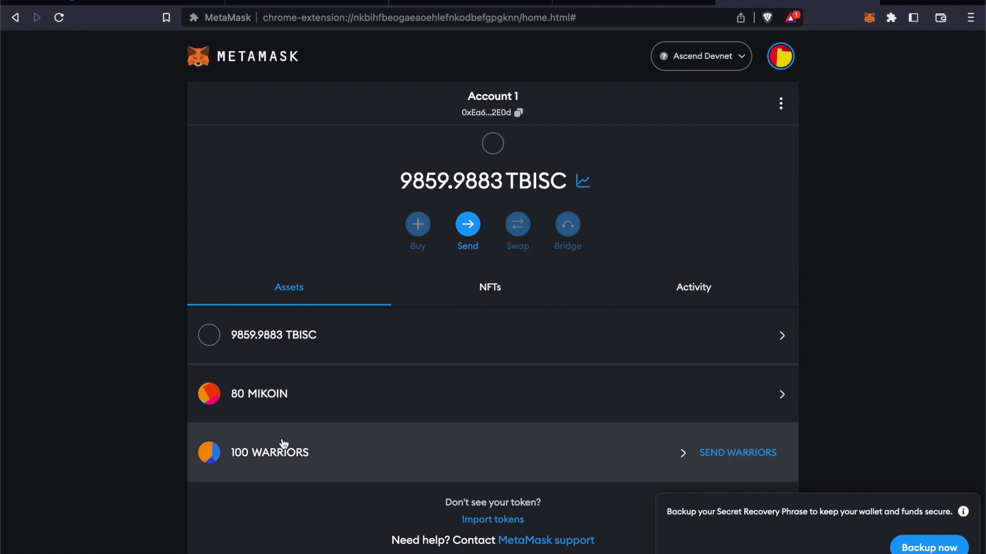